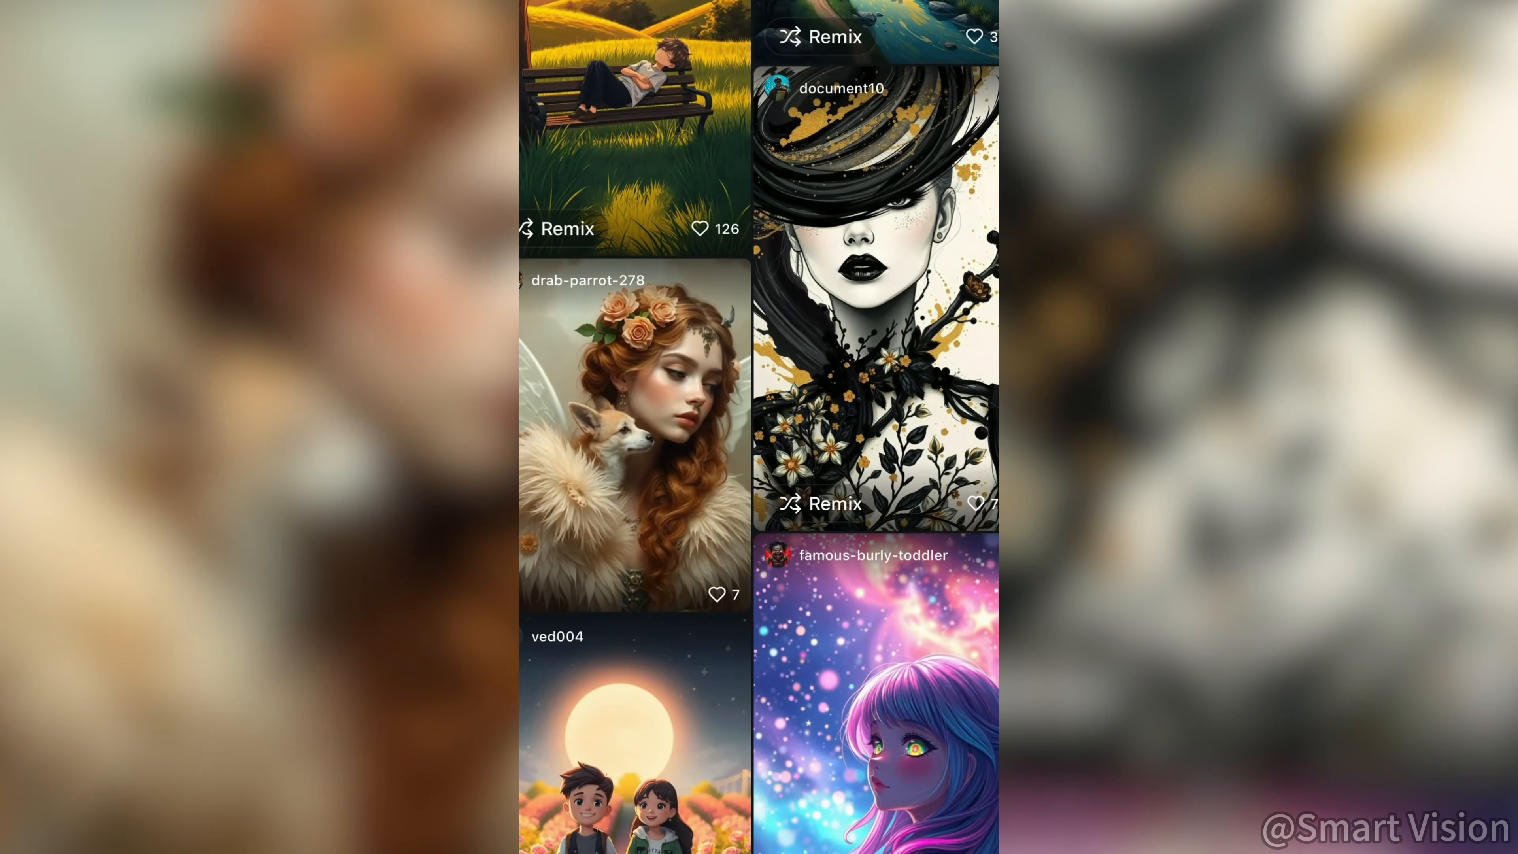
Step: Begin a Magic Edit description for the ice archway image with the text "Add a"
scroll(759, 427, "down", 15)
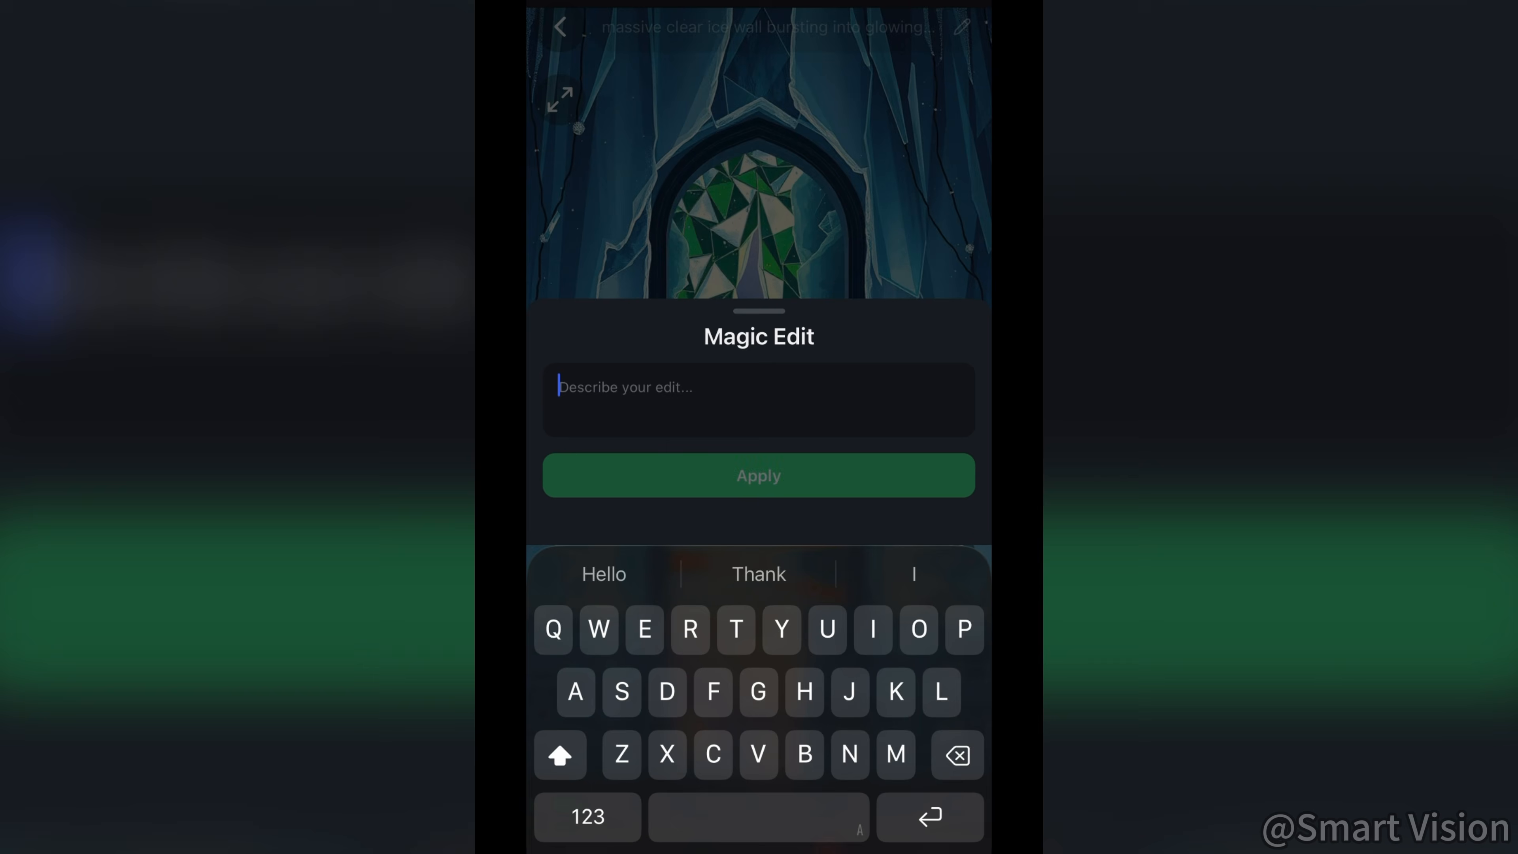
type("Add a")
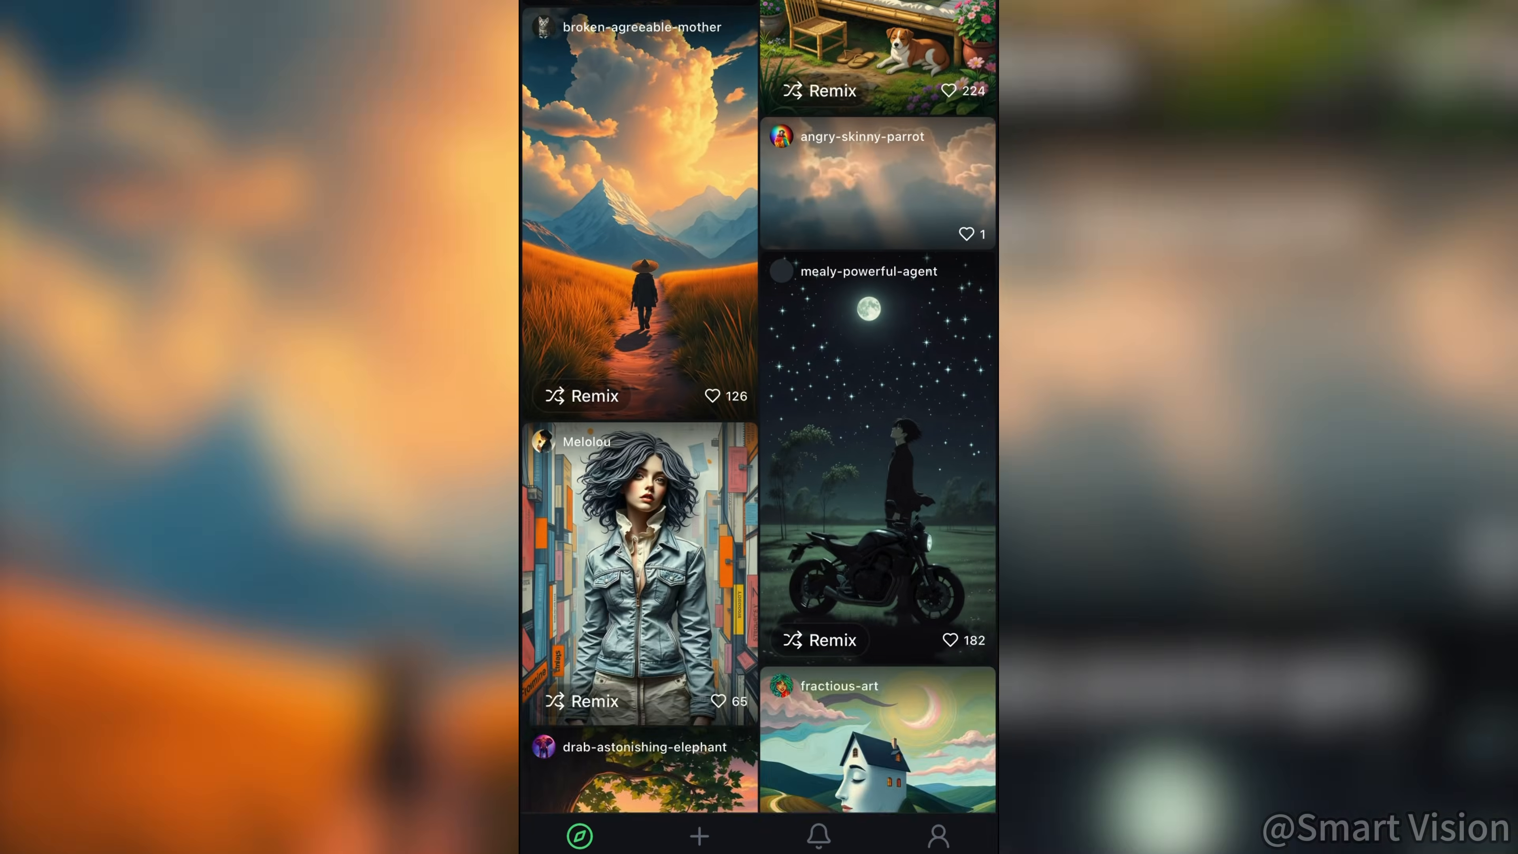
Step: Open the image of the figure walking toward the mountains and describe its Magic Edit as "Add a dragon in the sky"
scroll(759, 406, "down", 3)
scroll(759, 406, "up", 4)
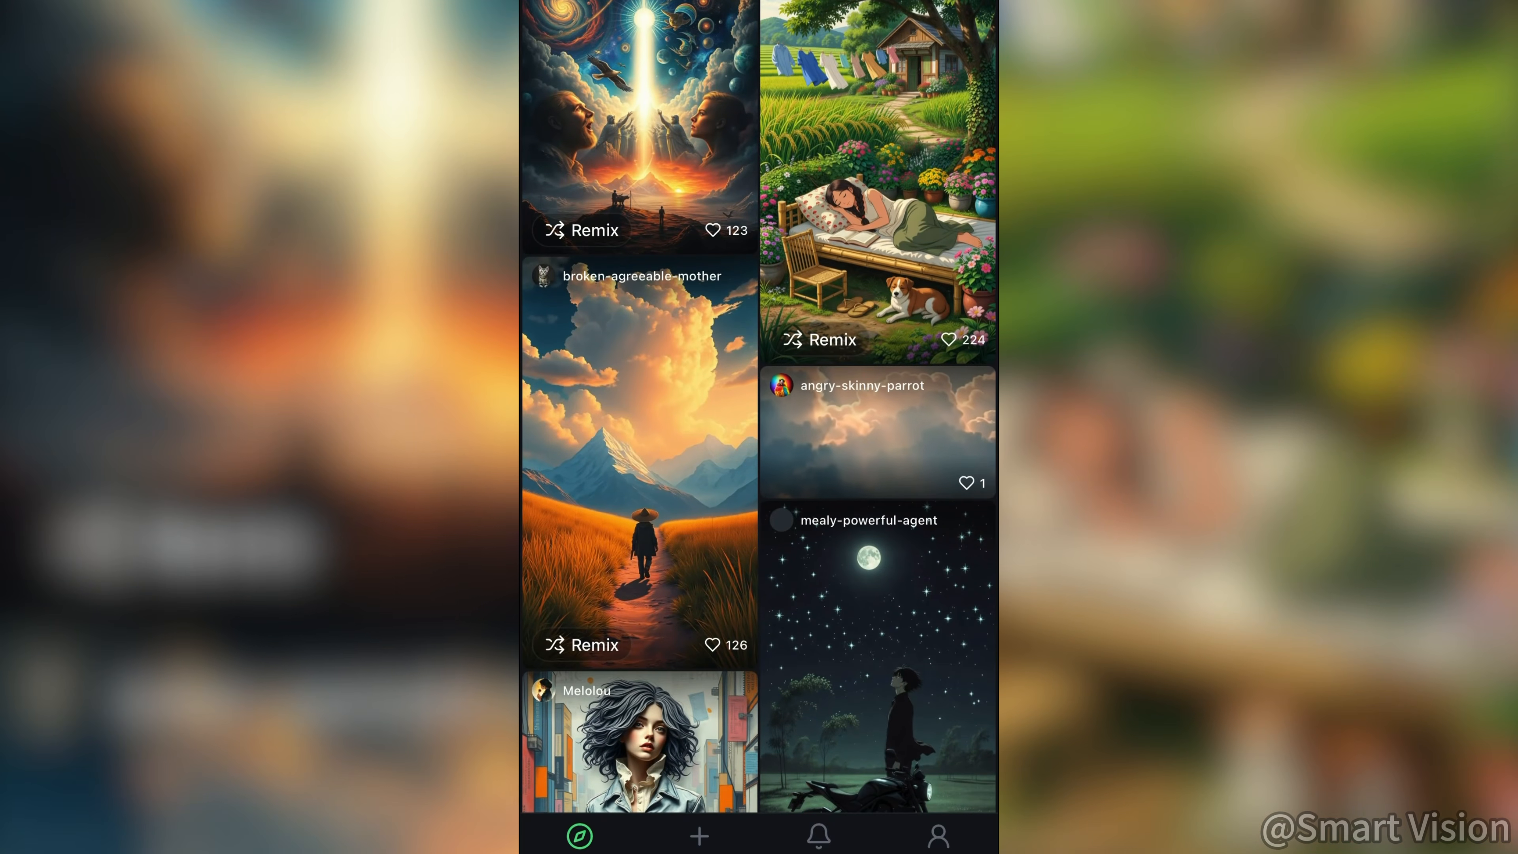
left_click(639, 460)
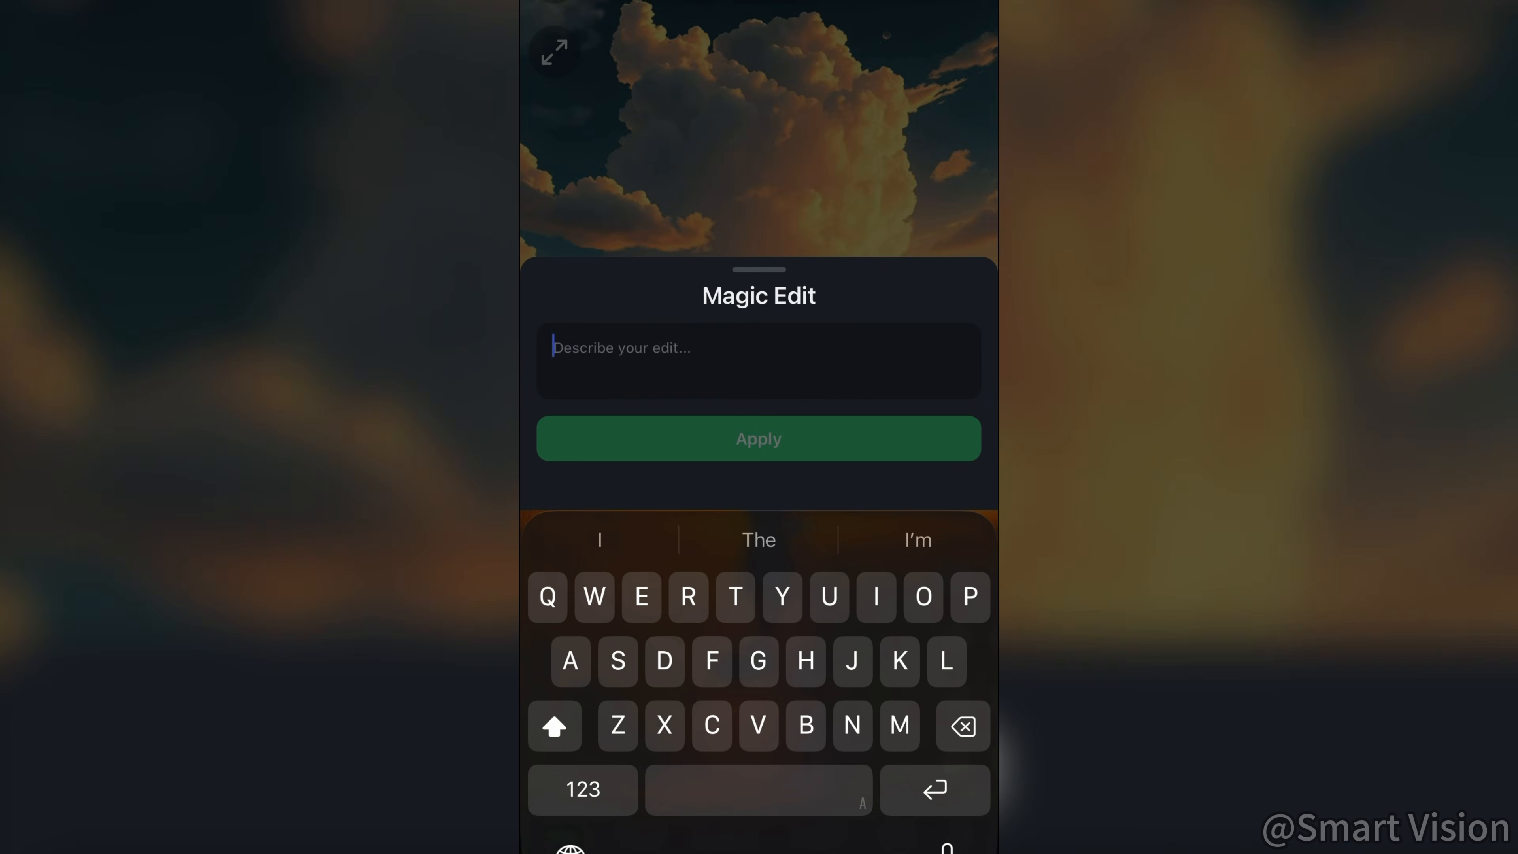
type("Add a dragon in ")
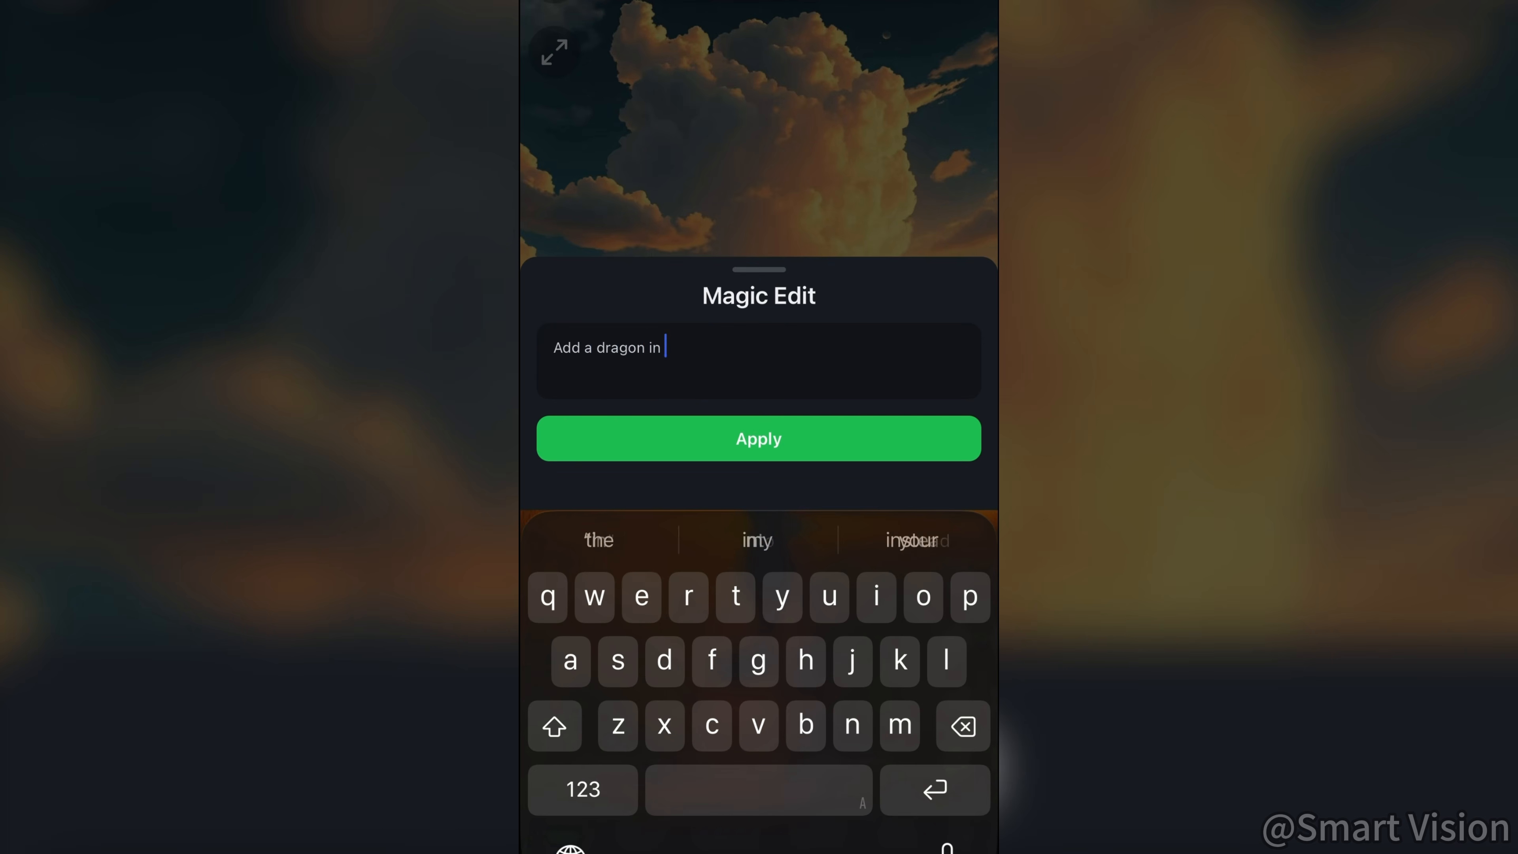
type("the sky")
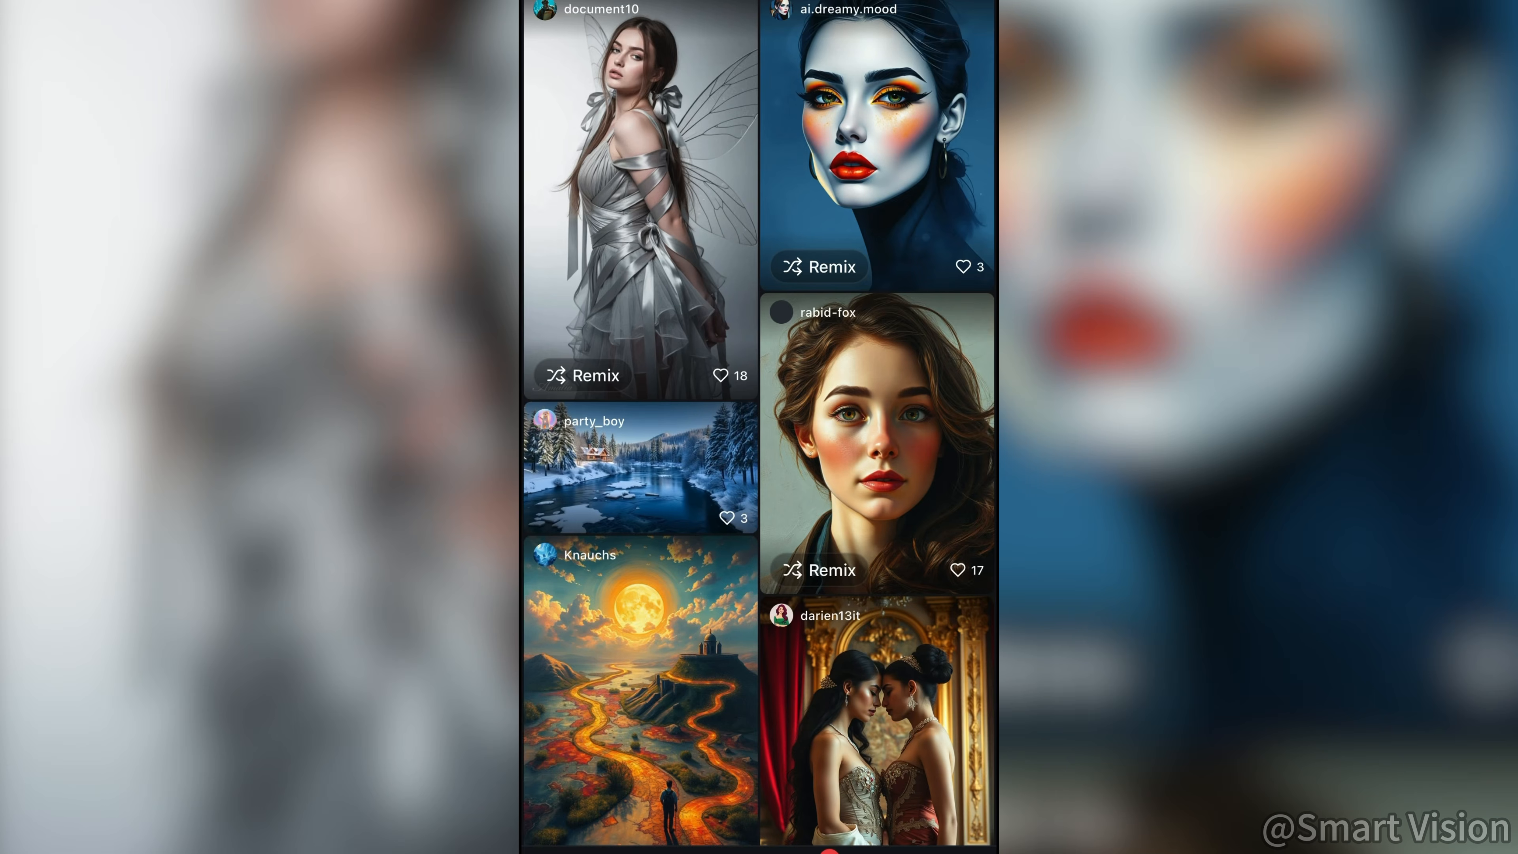
Step: Browse the community image feed and the gallery of planet, robot and neon city images
scroll(759, 427, "down", 10)
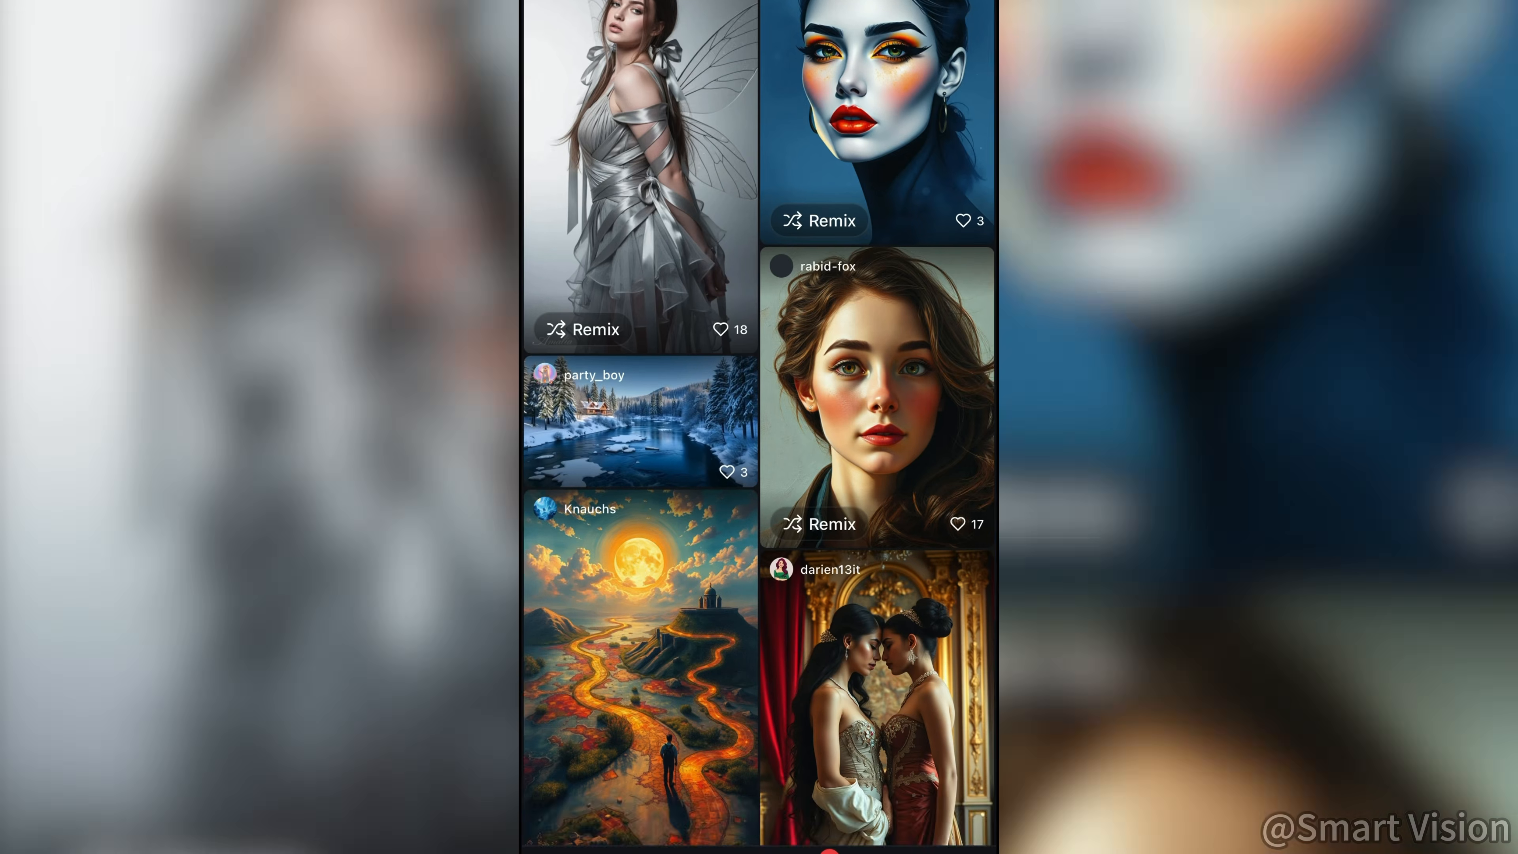
scroll(758, 427, "down", 15)
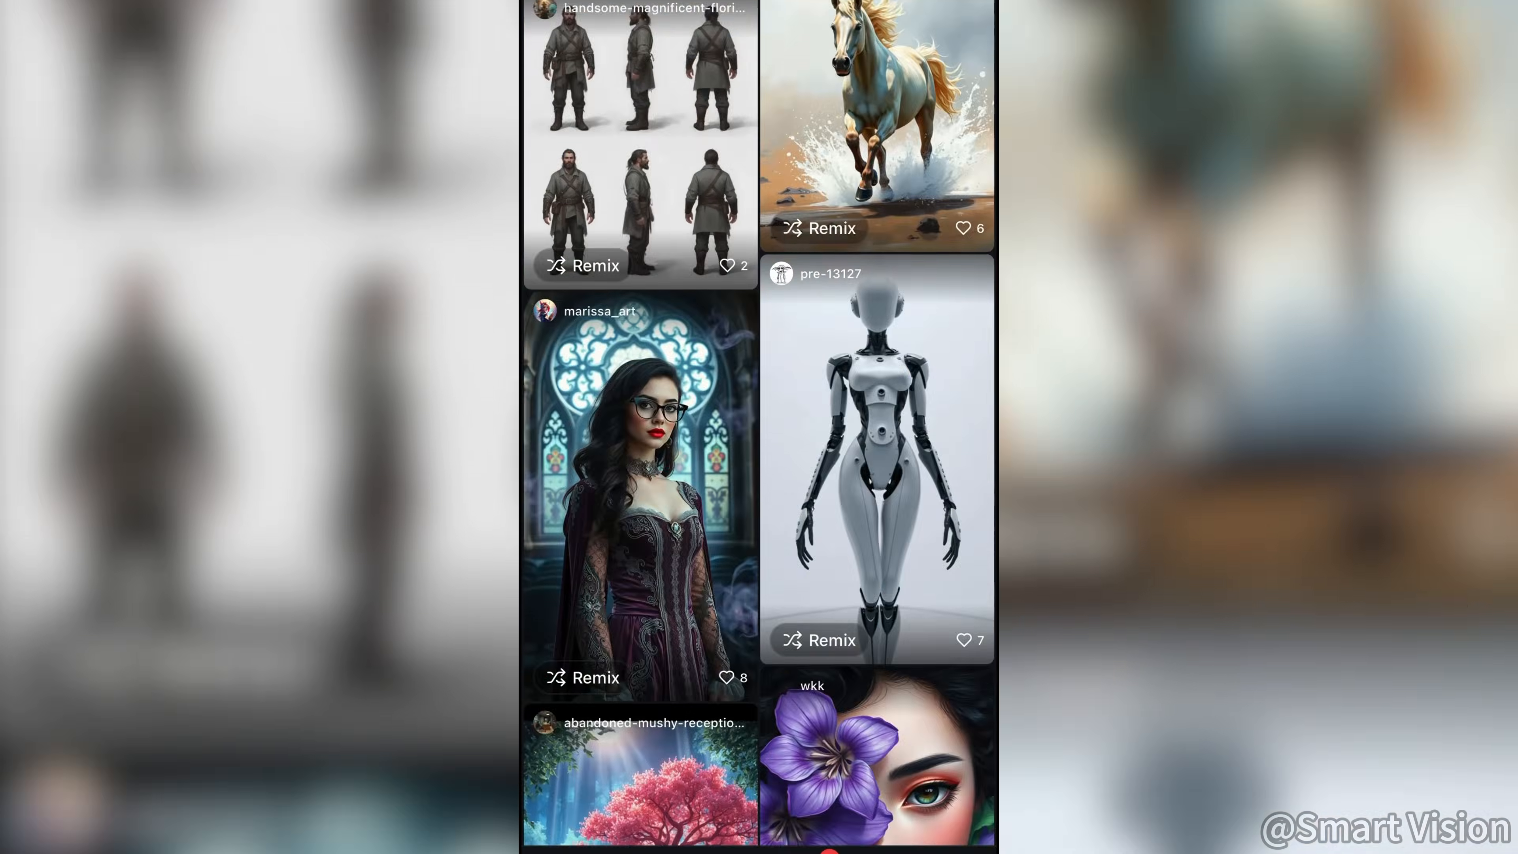
scroll(758, 427, "down", 5)
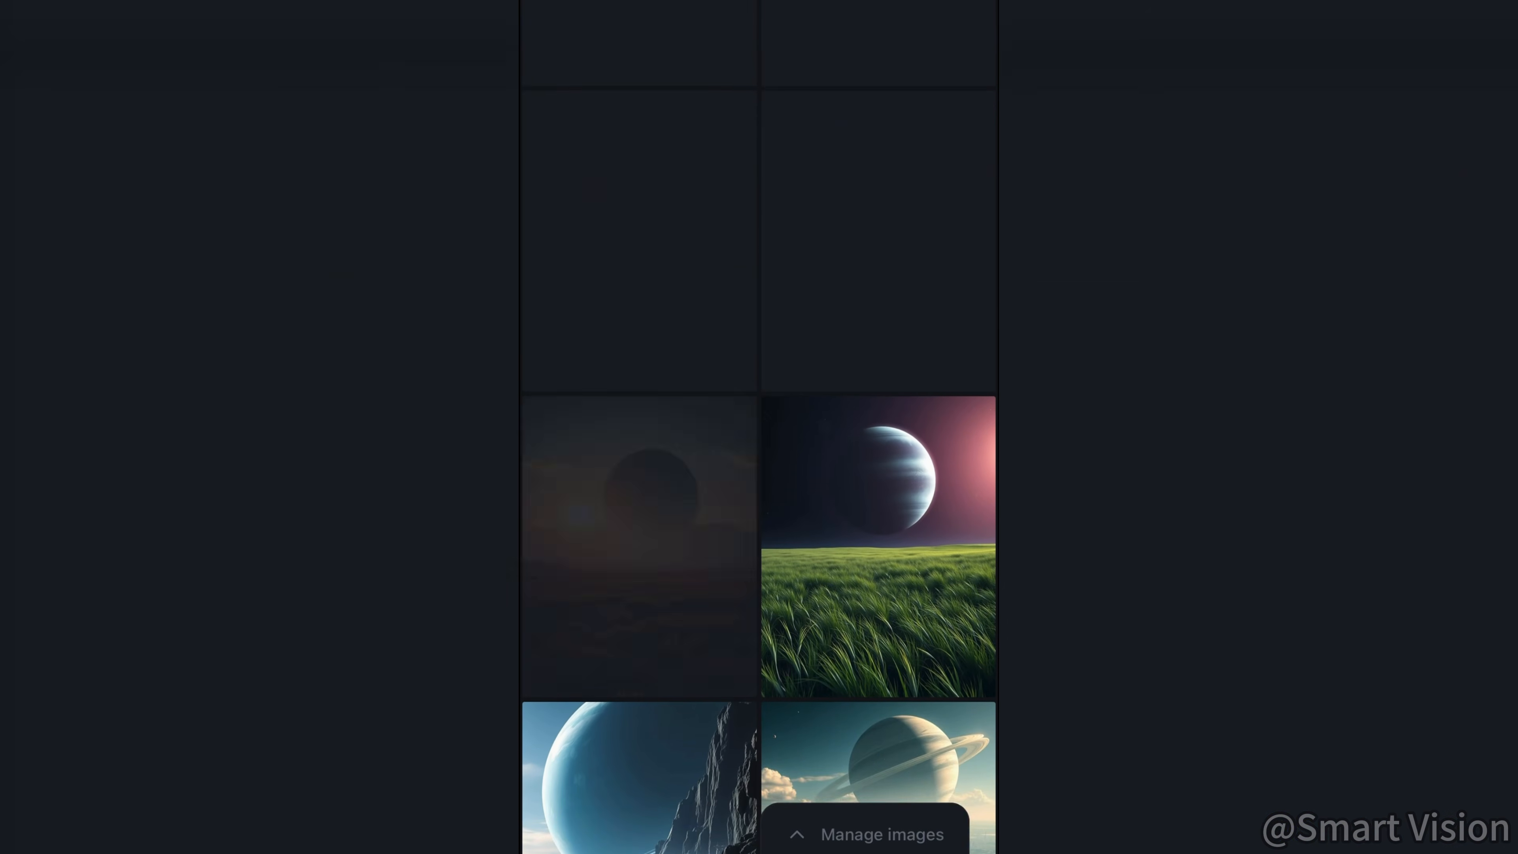
scroll(759, 418, "up", 10)
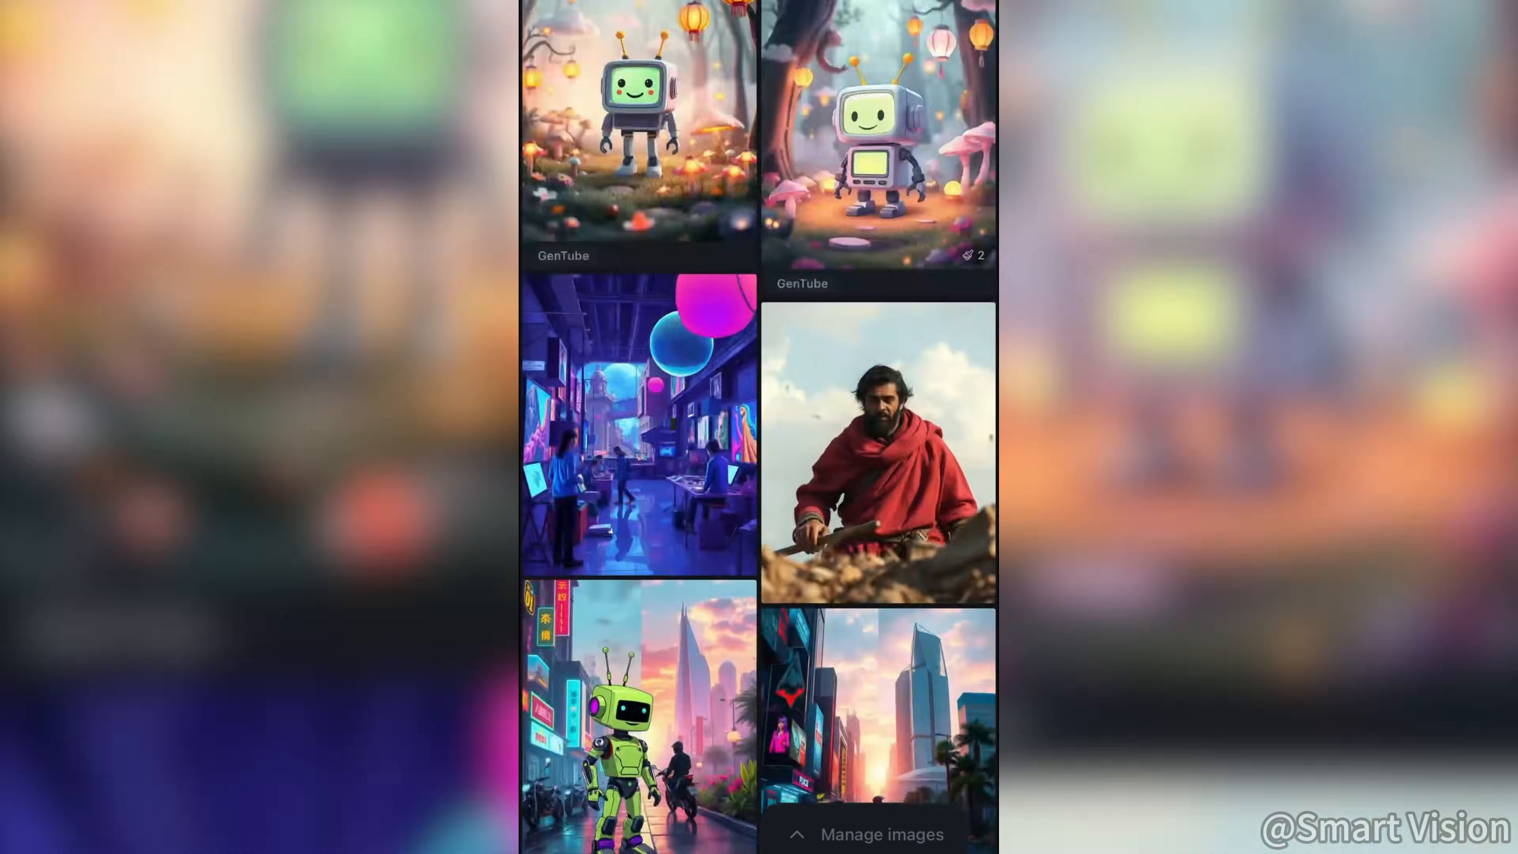
scroll(759, 418, "down", 7)
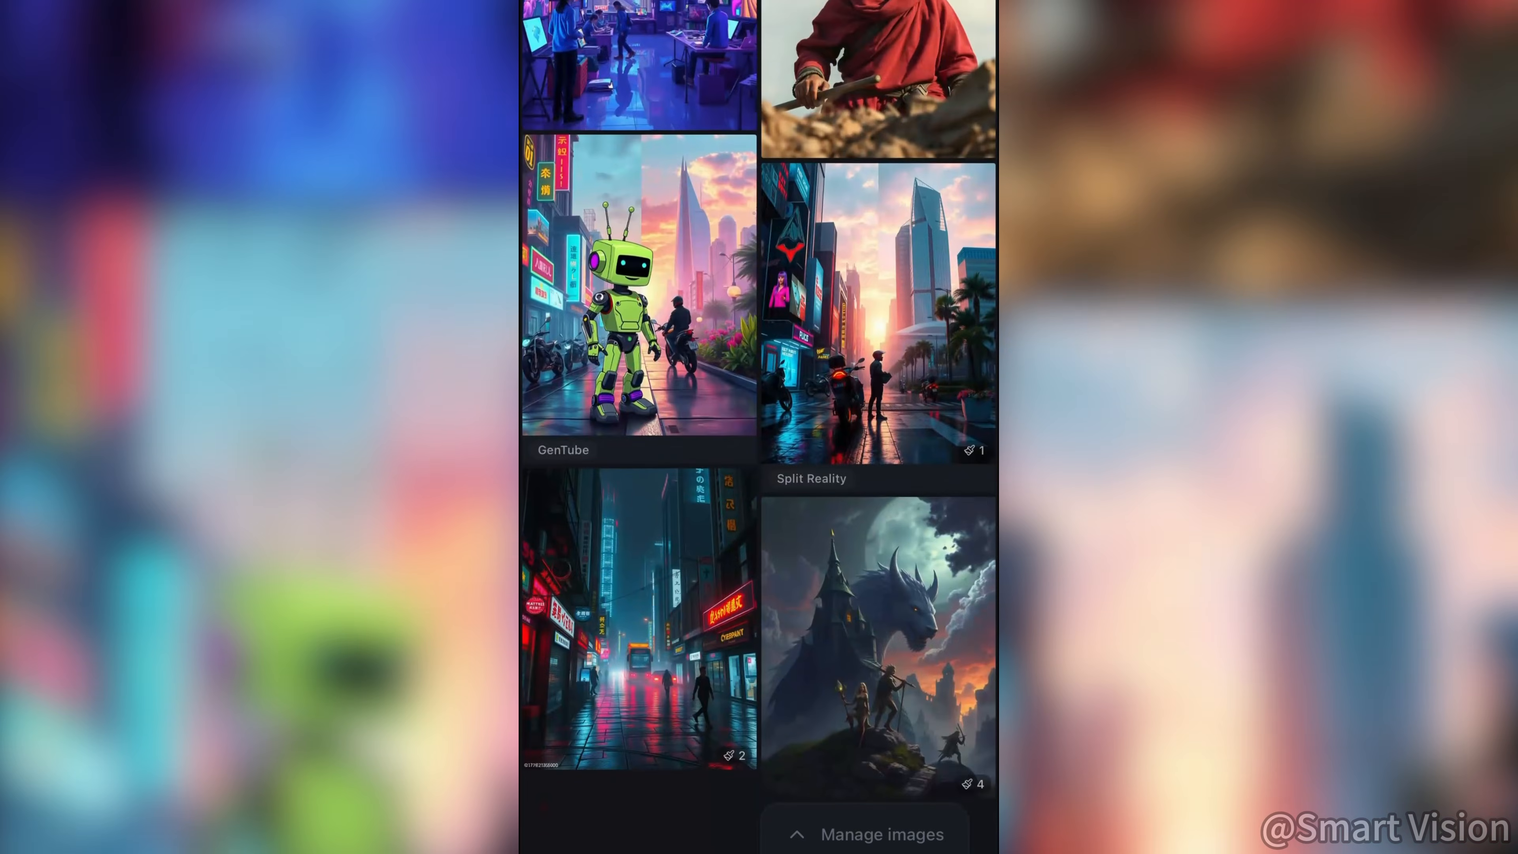
scroll(759, 418, "up", 10)
scroll(759, 418, "up", 15)
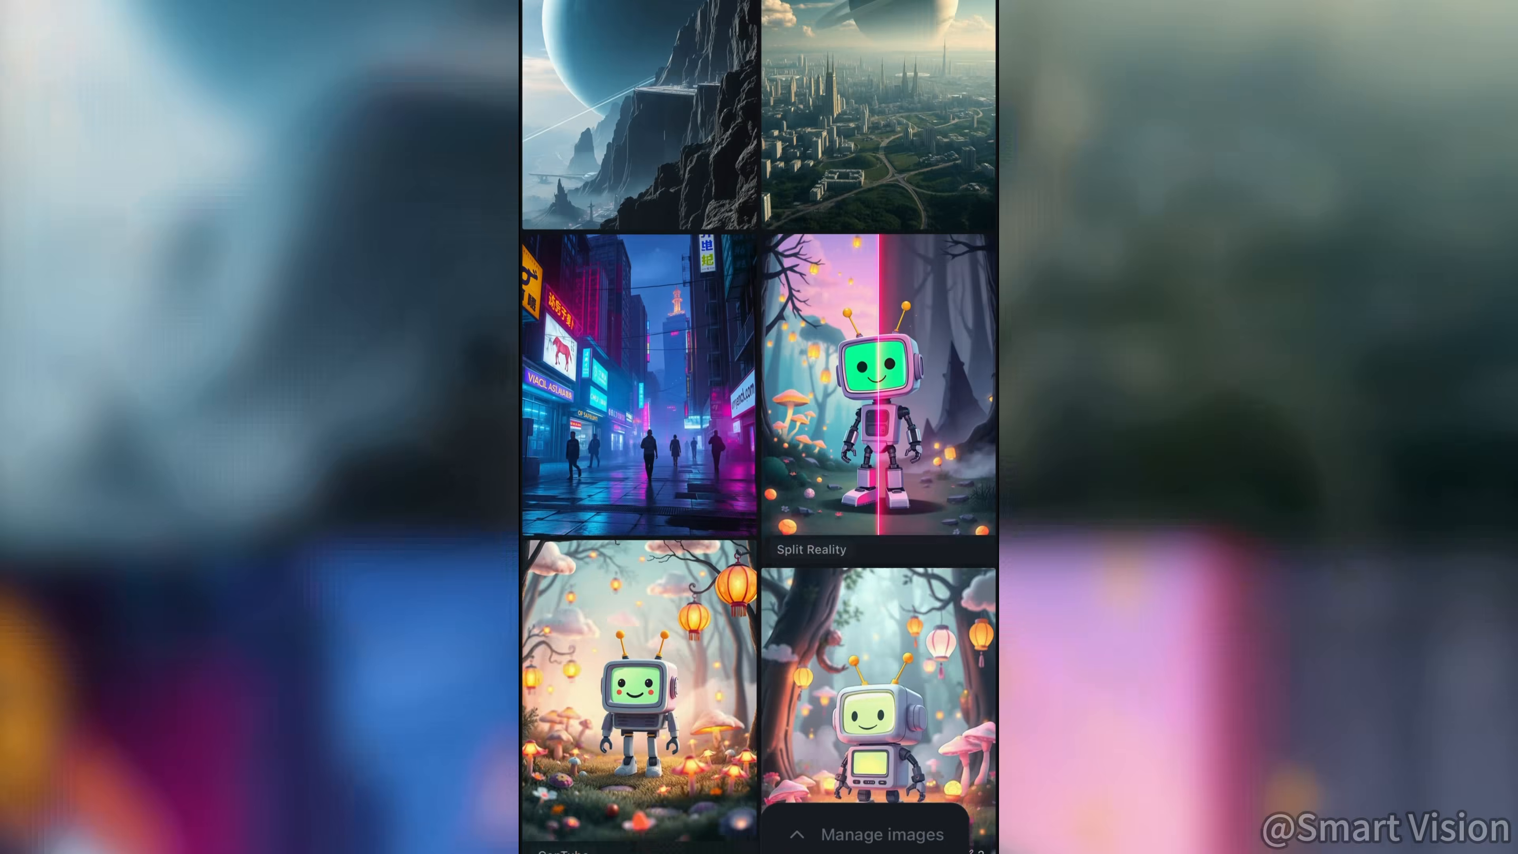
scroll(759, 418, "up", 7)
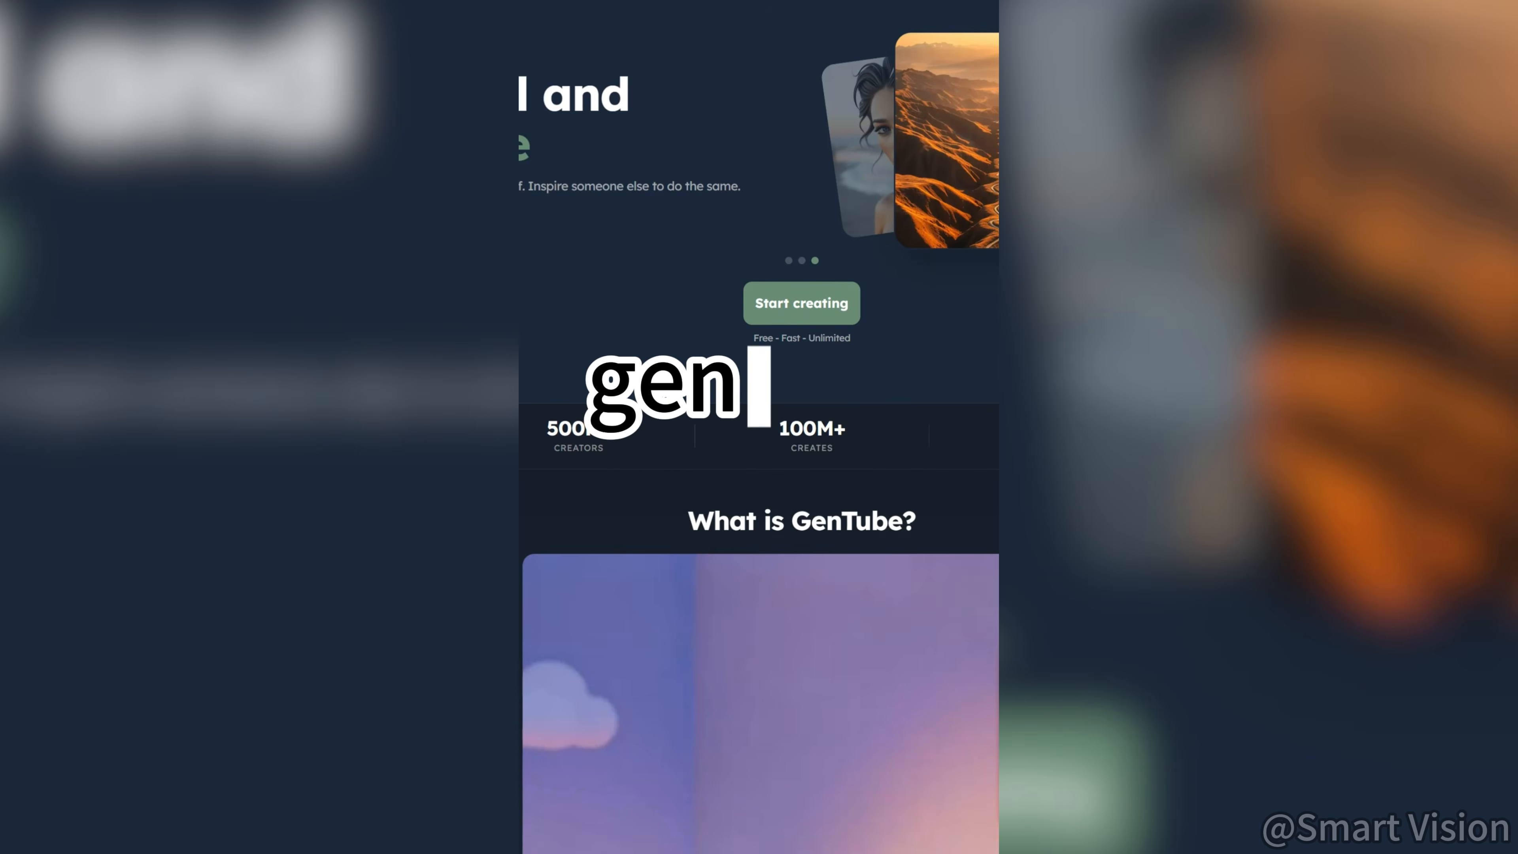
Step: Look through the GenTube landing page, from the introduction to the section on what people are making
scroll(759, 418, "down", 5)
scroll(759, 419, "down", 10)
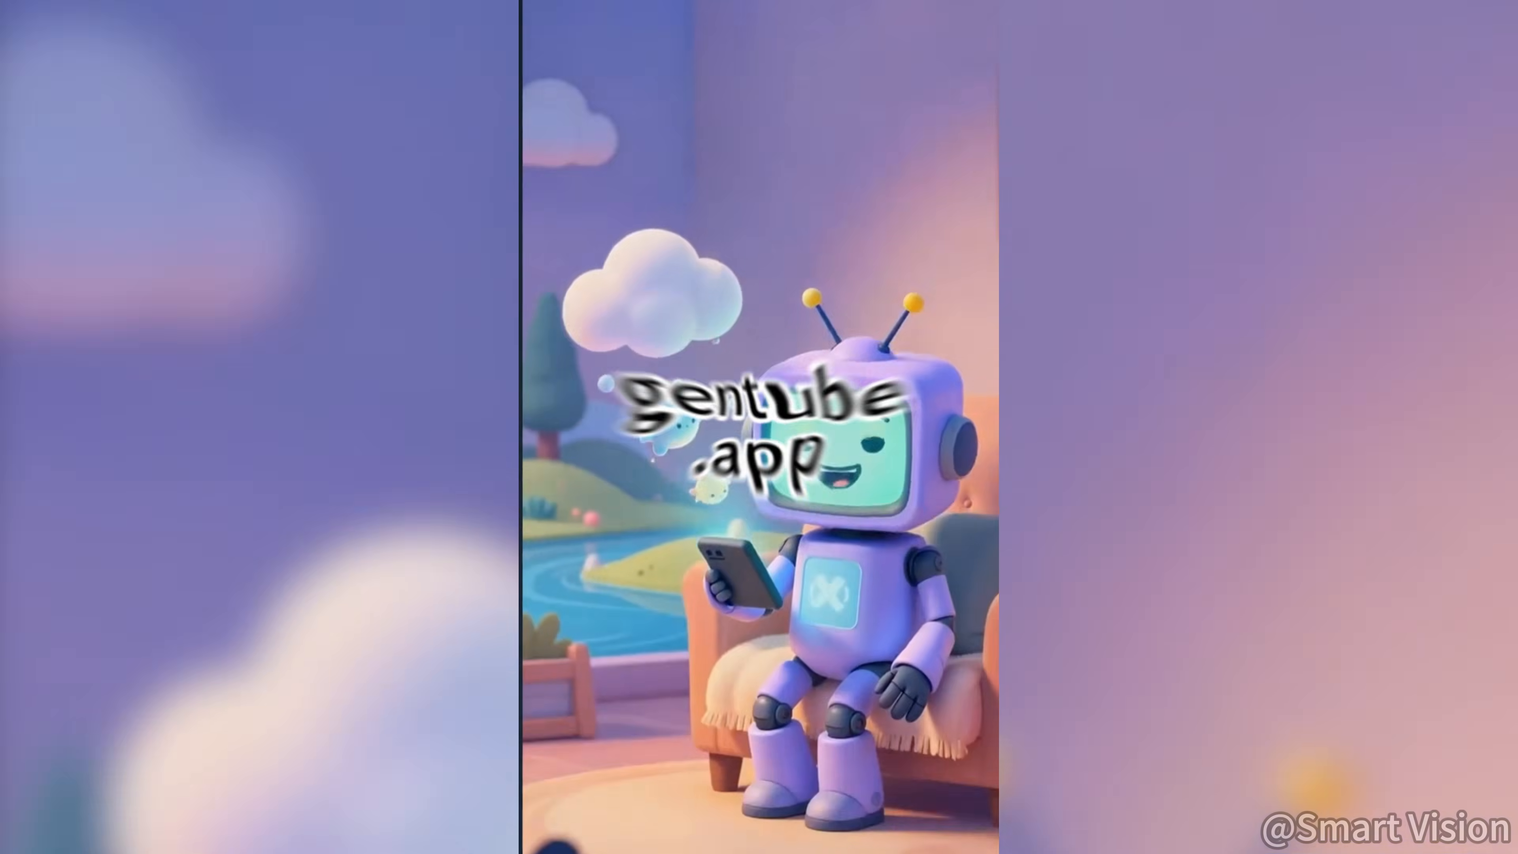
scroll(759, 419, "down", 10)
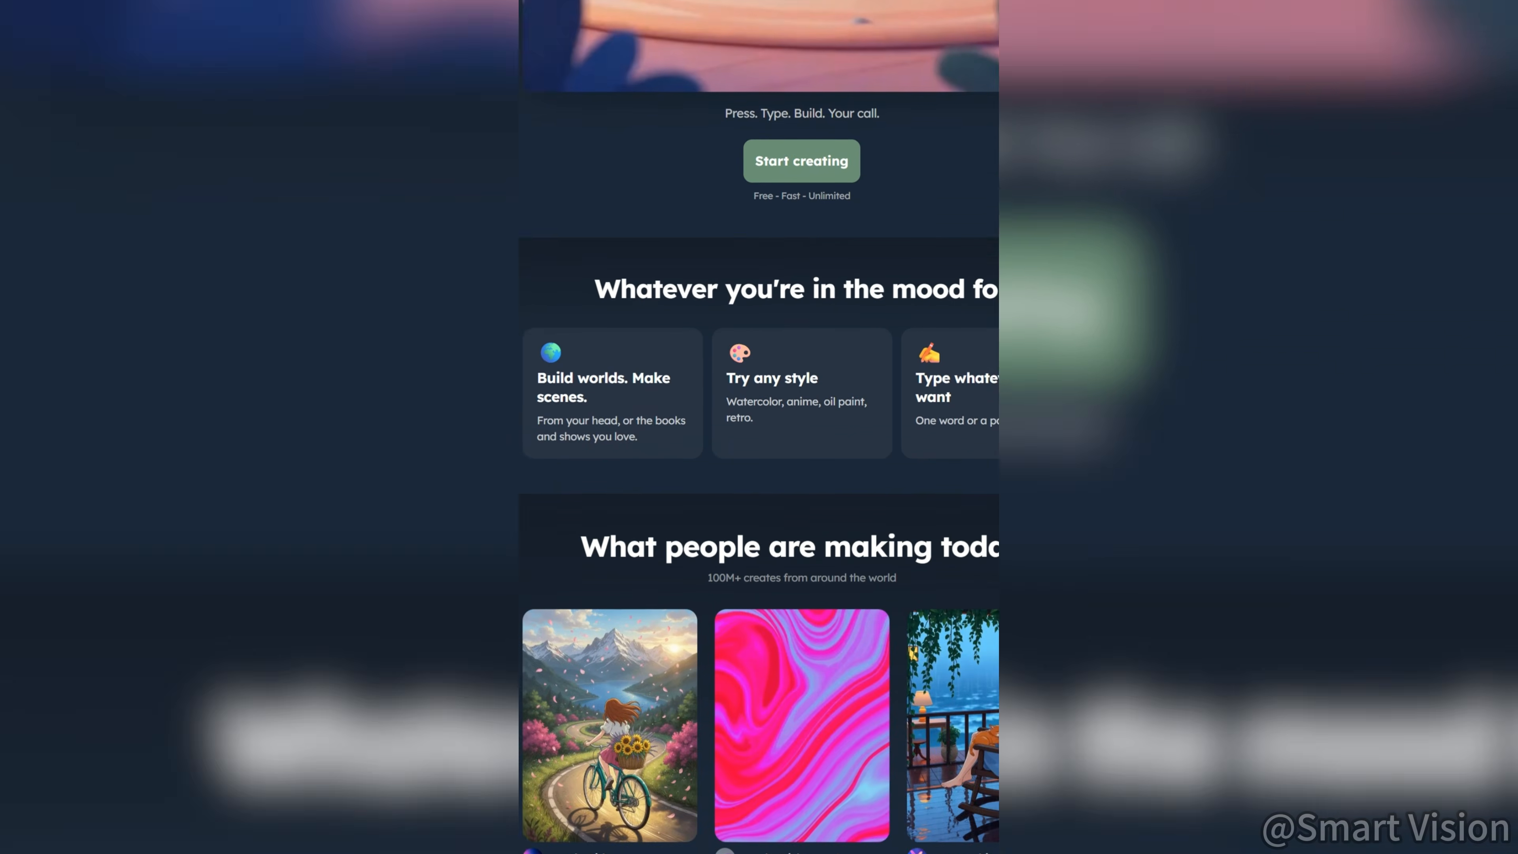
scroll(758, 419, "down", 4)
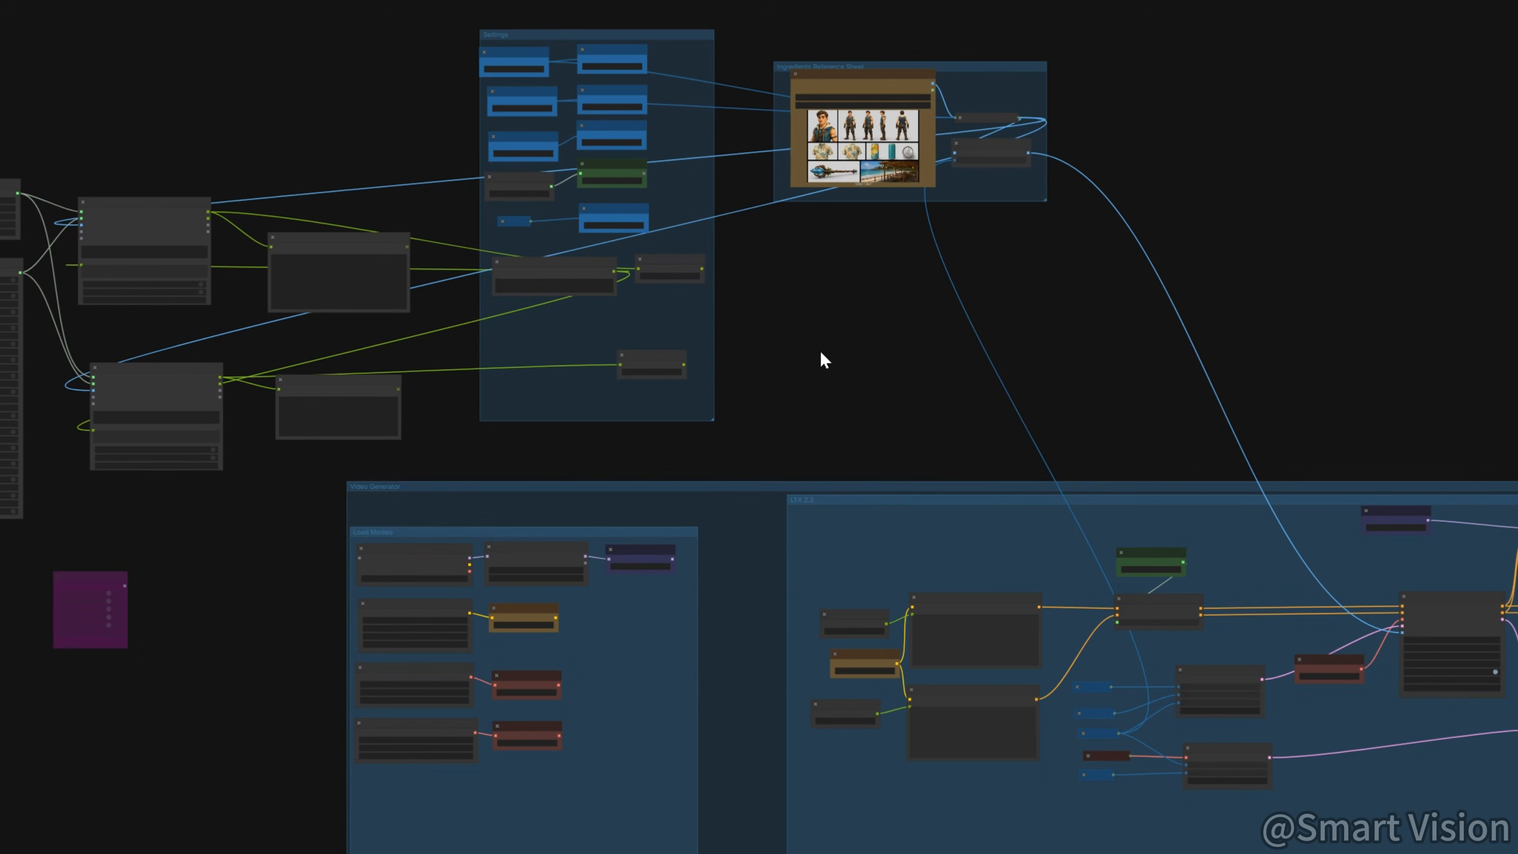
Step: Switch to the ComfyUI workflow and examine the Ingredients Reference Guide node with its connected nodes in the LTX 2.3 group
scroll(813, 386, "up", 2)
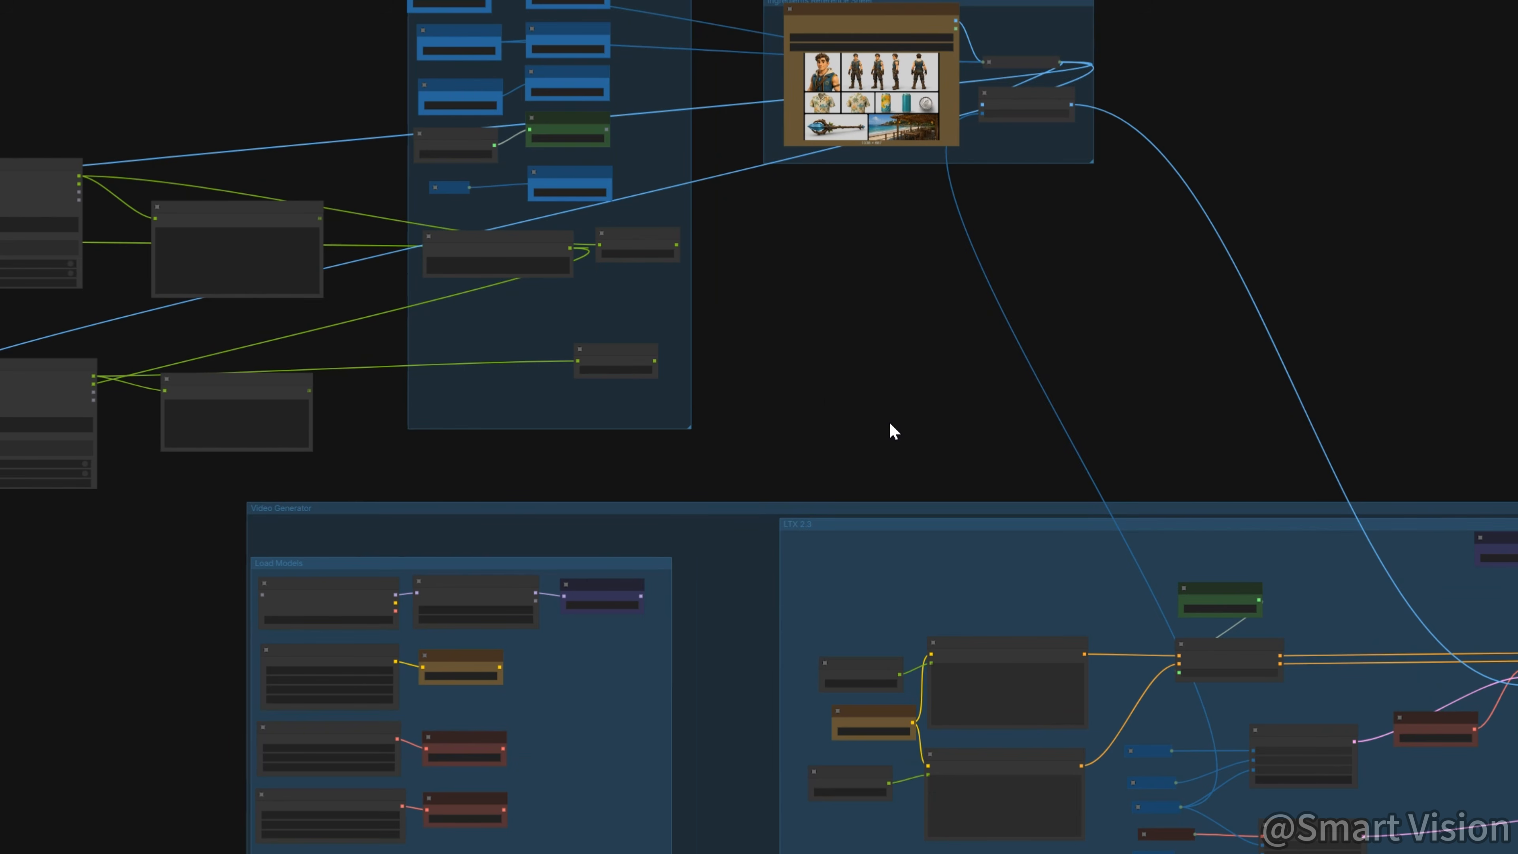
left_click_drag(1375, 445, 623, 400)
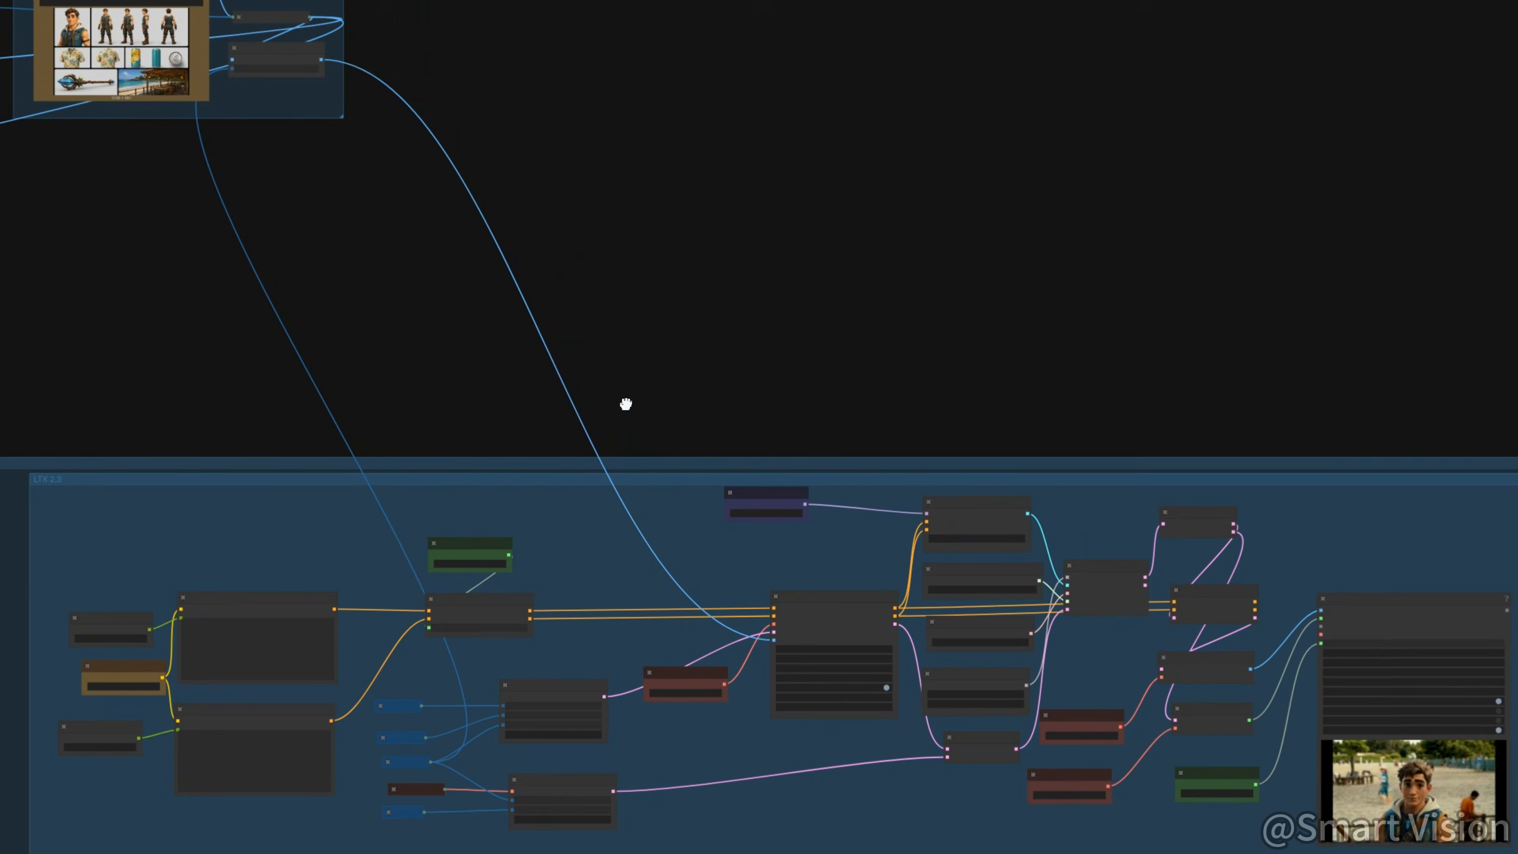
left_click(864, 616)
scroll(833, 637, "up", 5)
scroll(825, 686, "up", 2)
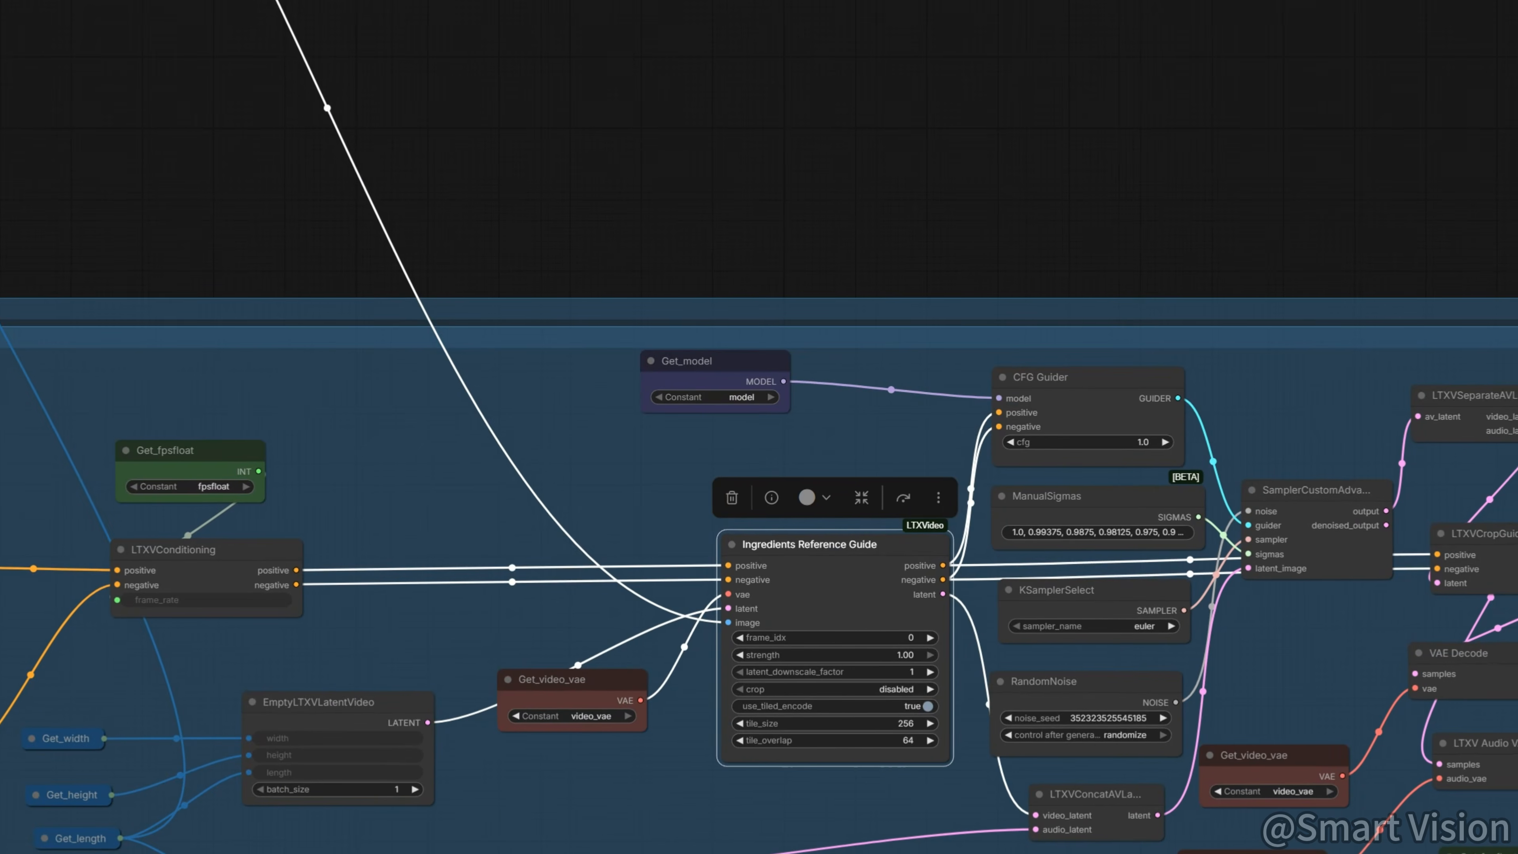
scroll(759, 426, "left", 5)
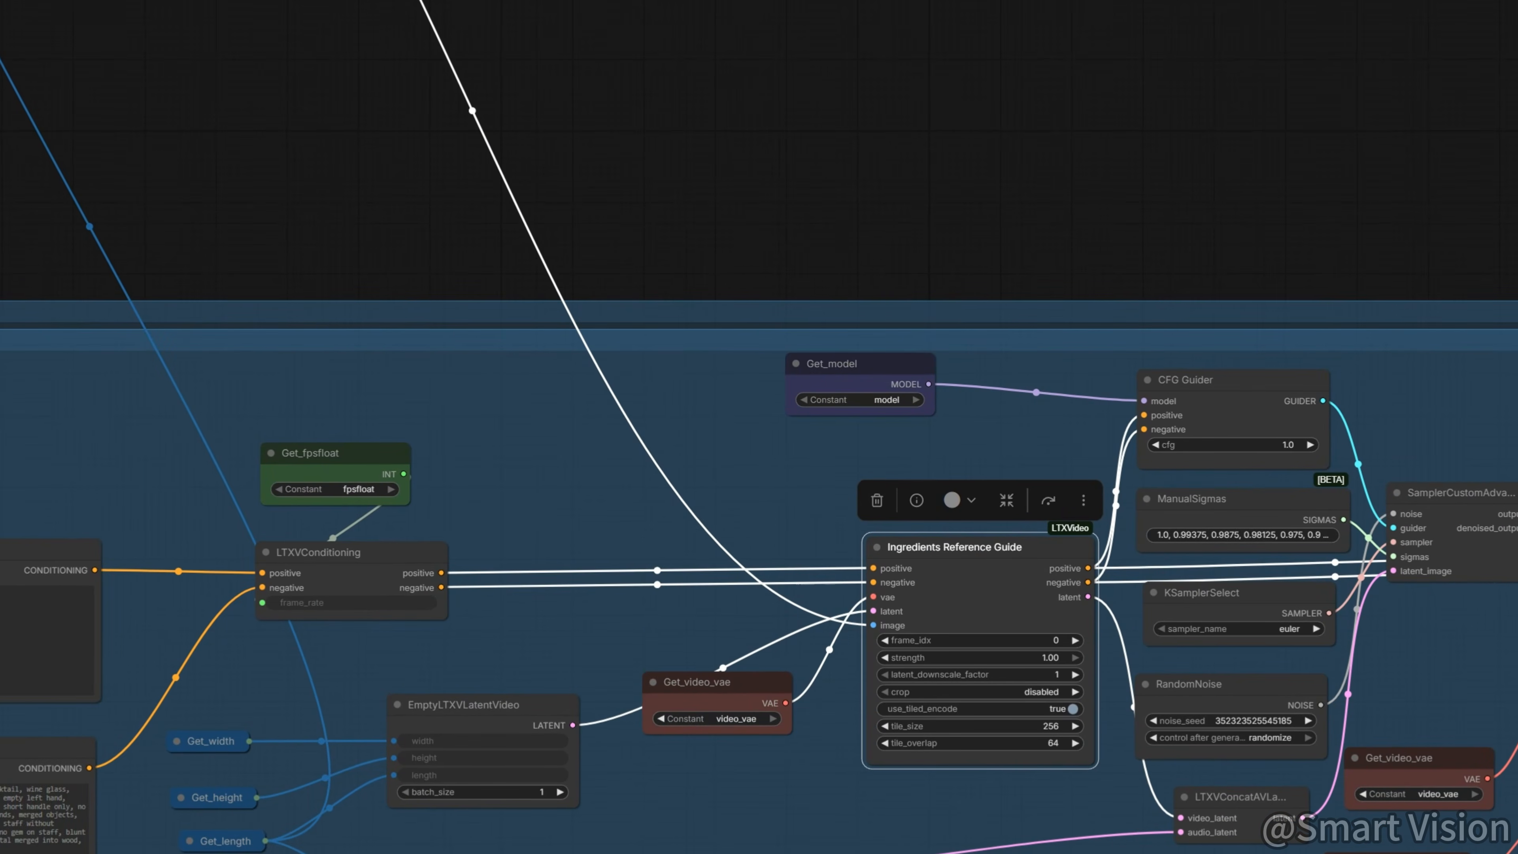
scroll(1068, 800, "left", 4)
scroll(1068, 800, "down", 4)
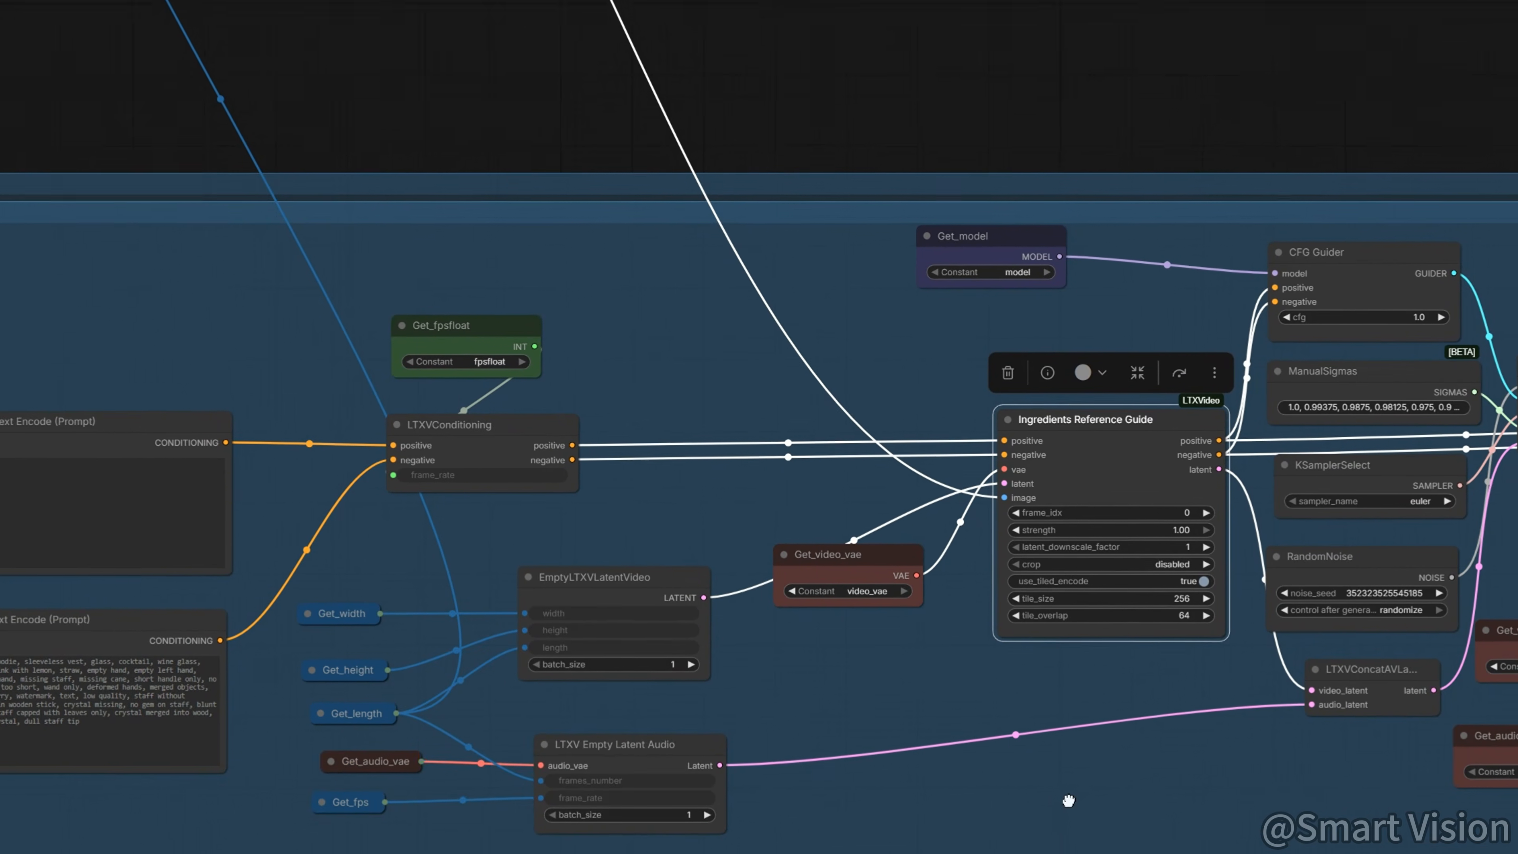
scroll(1068, 800, "down", 1)
scroll(1068, 800, "left", 1)
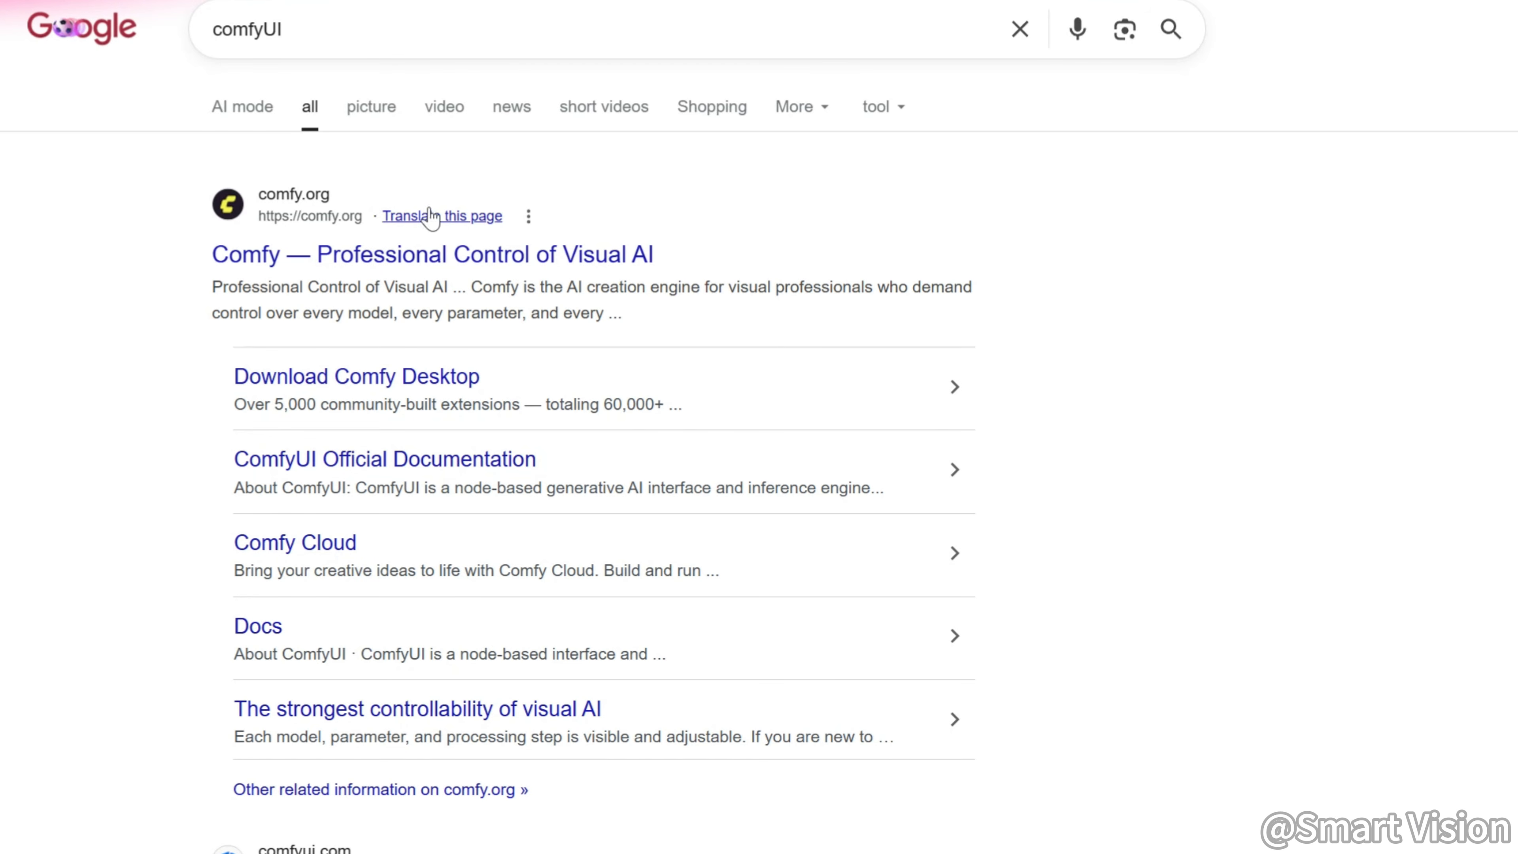
Step: Open the official Comfy website from the web search results for comfyUI
left_click(424, 270)
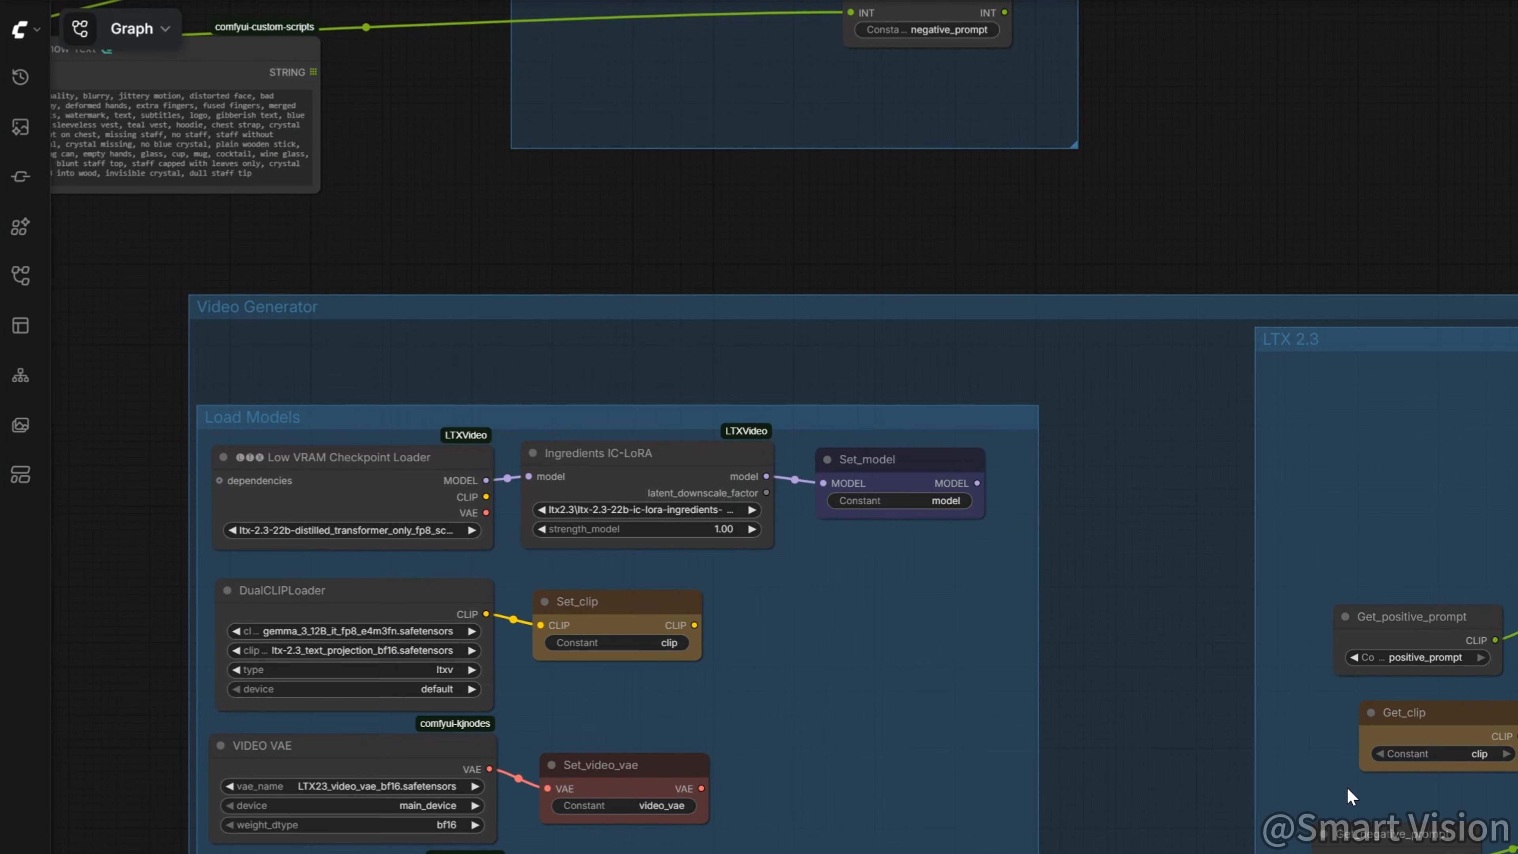
Step: Open the extensions manager from the ComfyUI workflow, clear its search term and check the workflow's missing nodes
left_click_drag(1495, 228, 1355, 467)
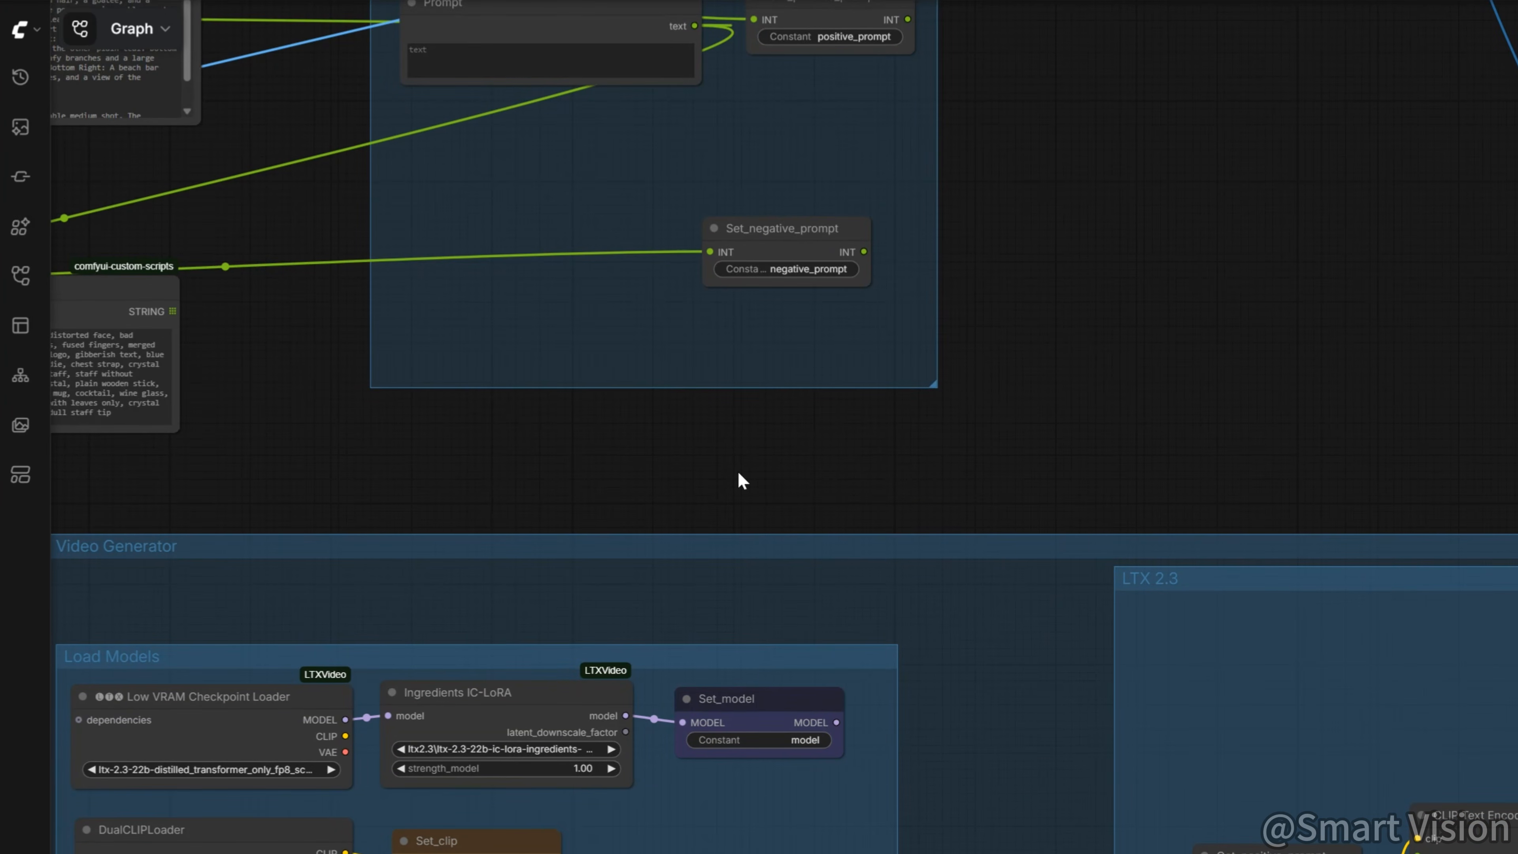
left_click(20, 28)
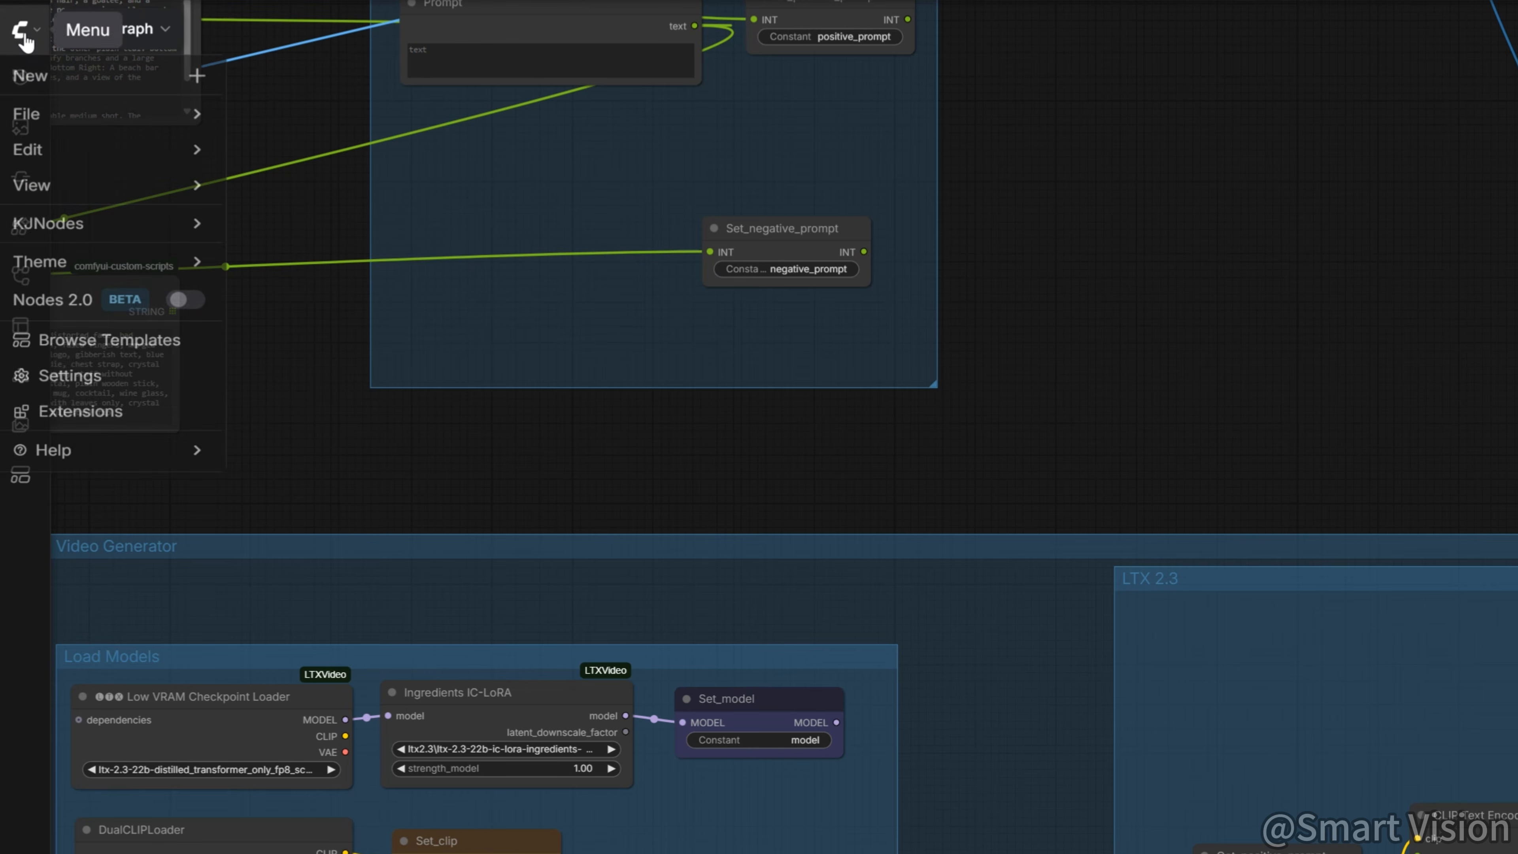
mouse_move(82, 291)
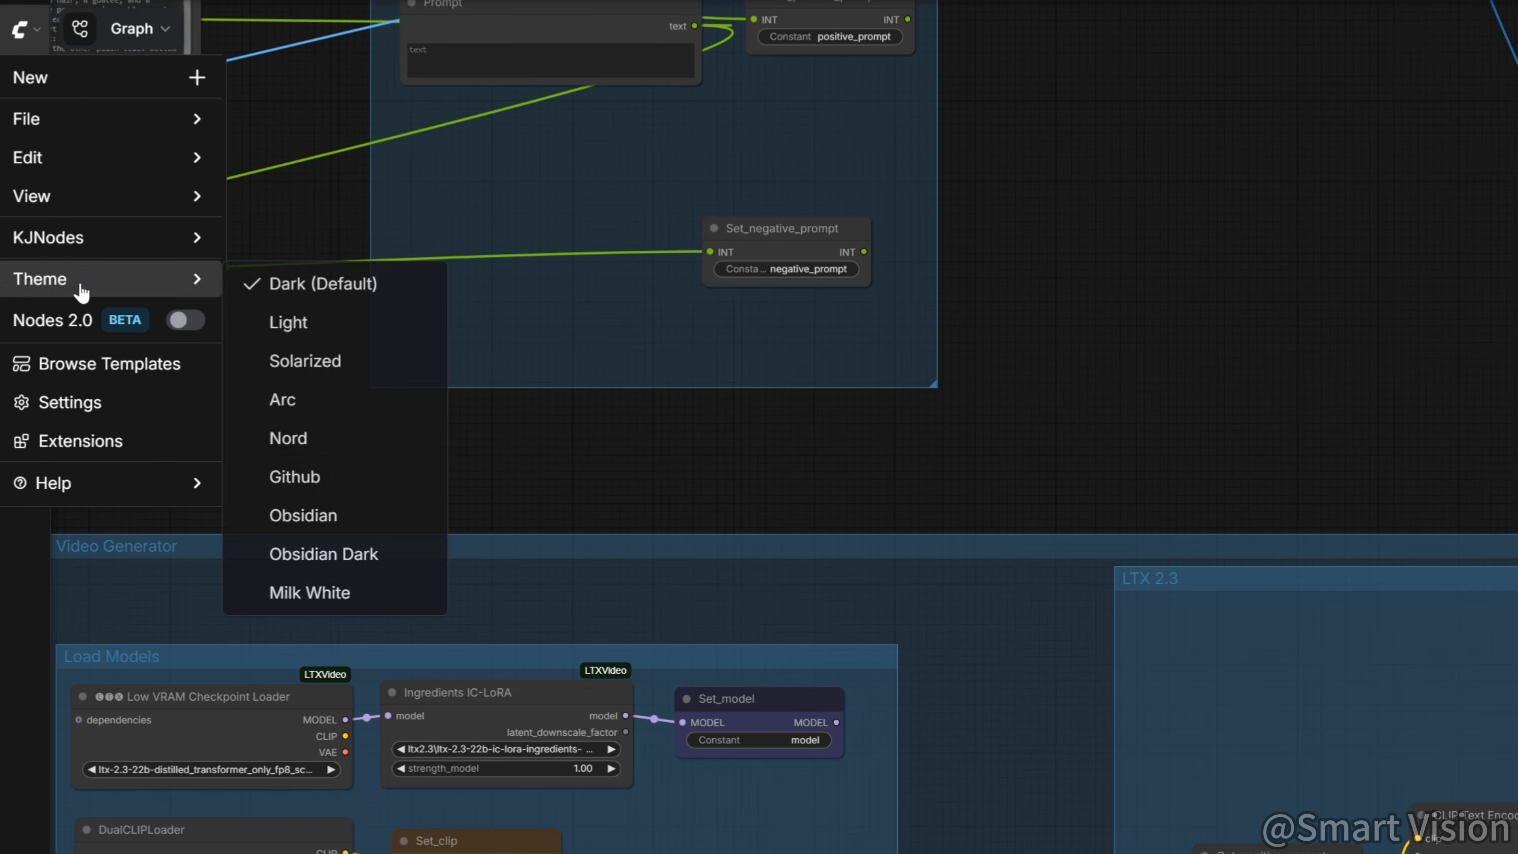
left_click(93, 453)
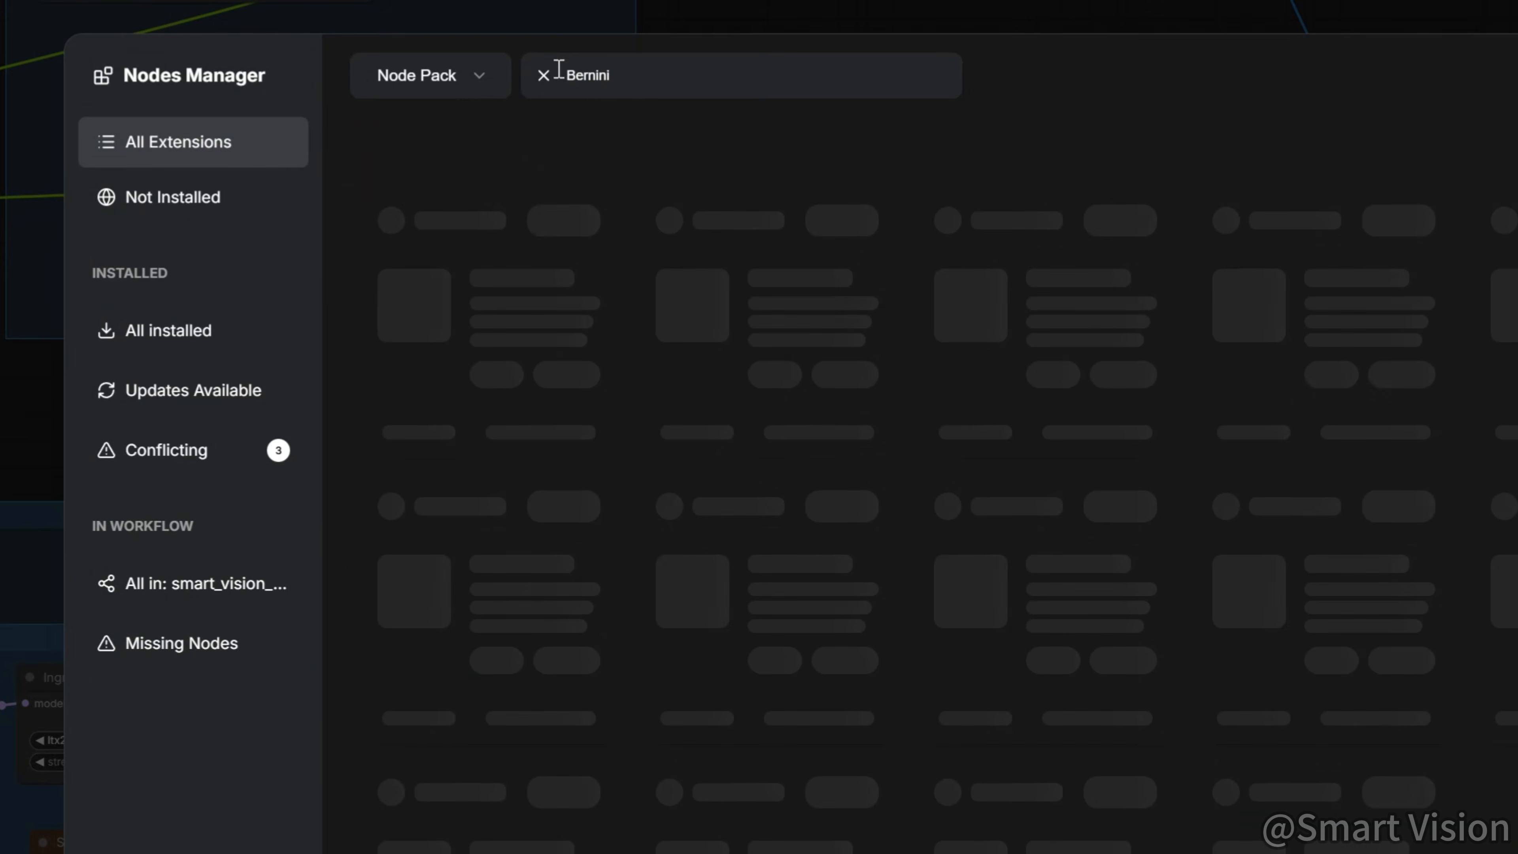
left_click(543, 76)
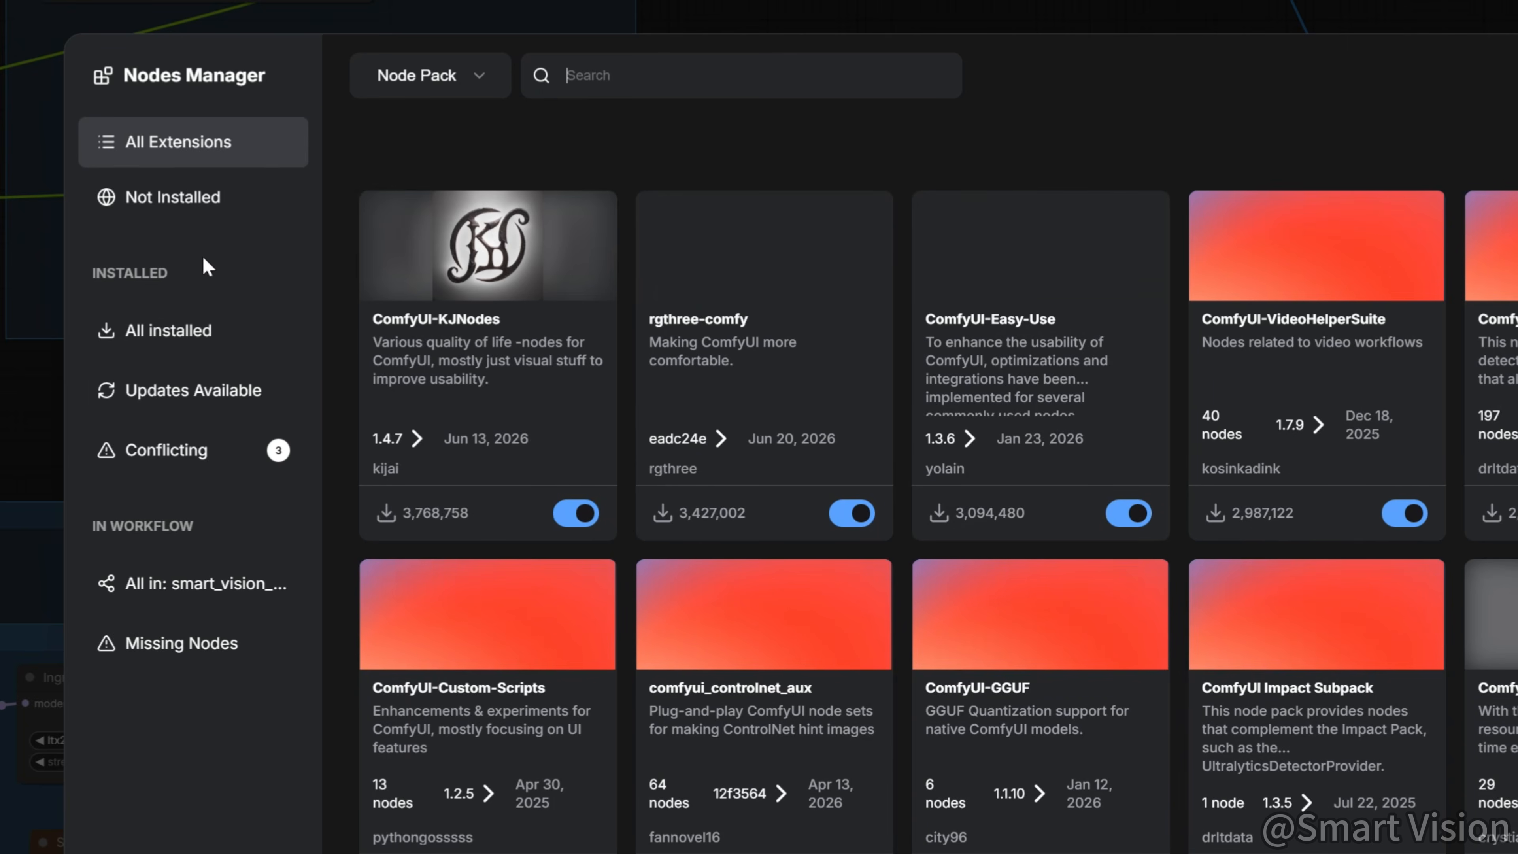
left_click(186, 635)
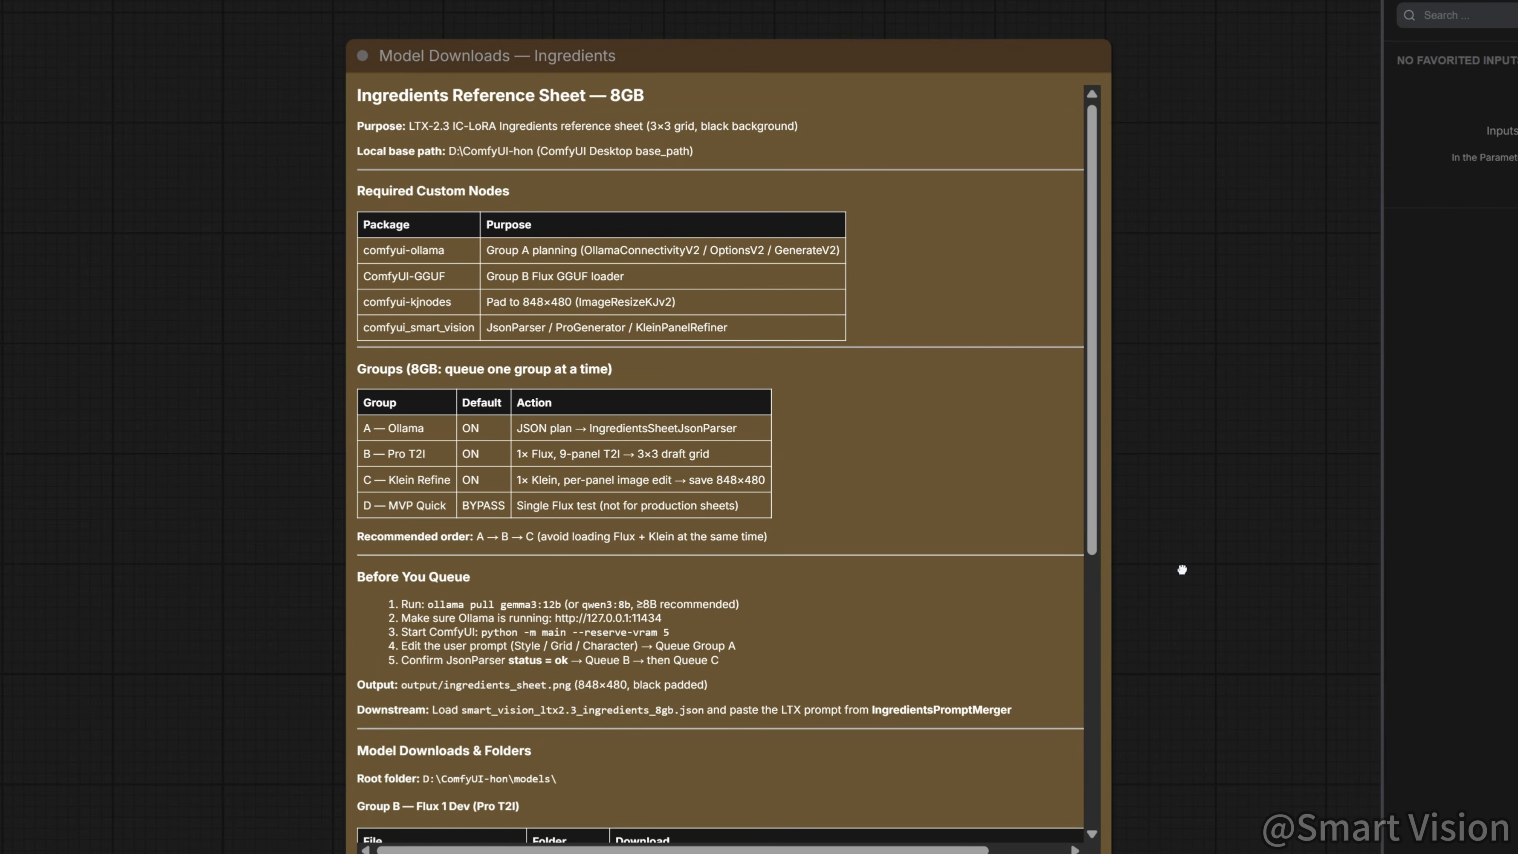
Step: Read the Model Downloads — Ingredients note for the required custom nodes, group order, model files and target folders
left_click(705, 268)
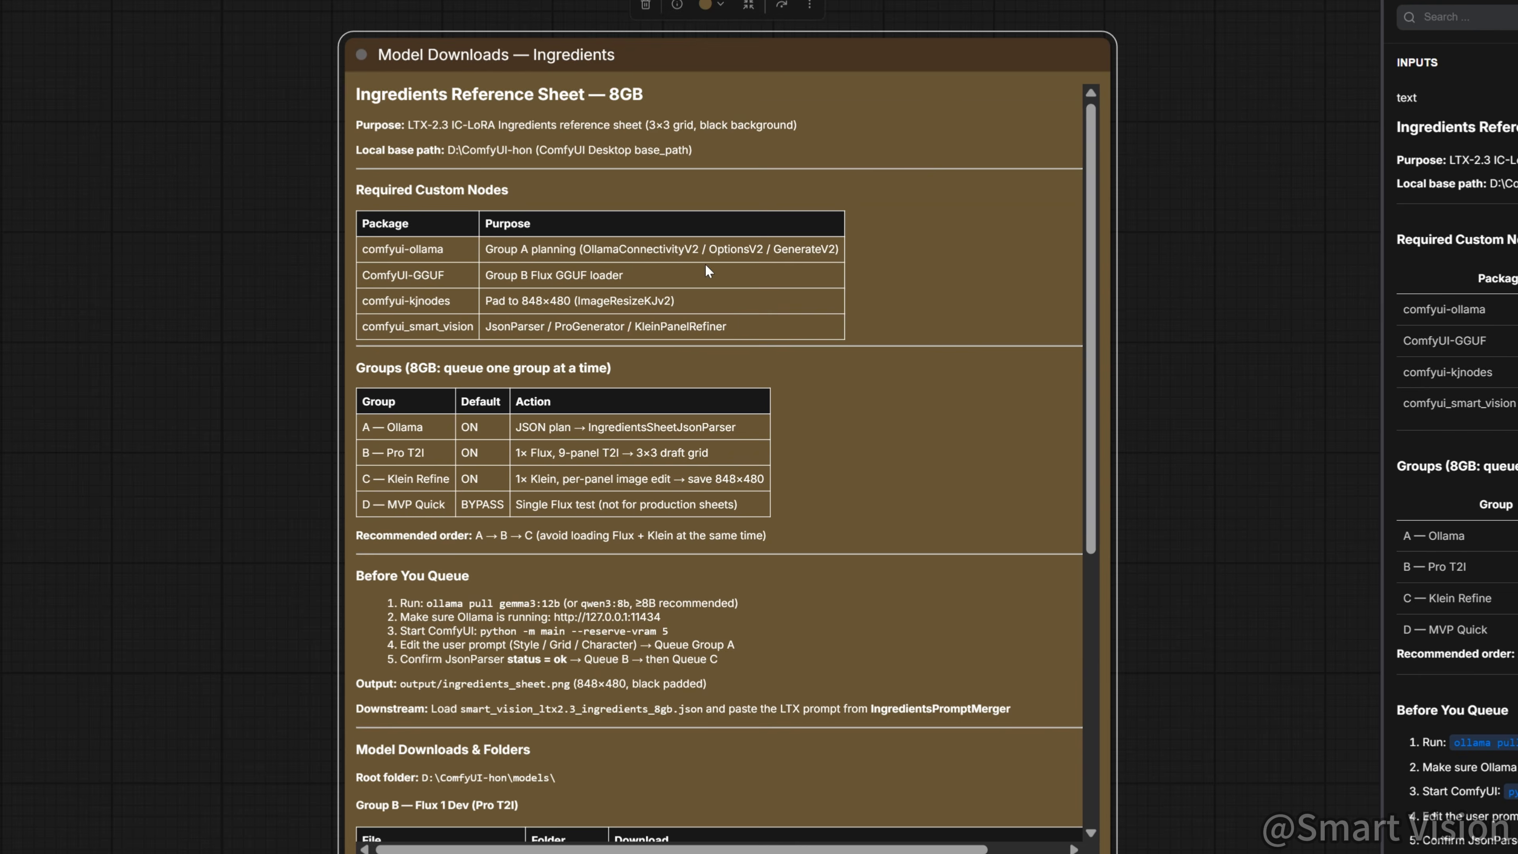
scroll(705, 268, "down", 2)
scroll(704, 264, "down", 6)
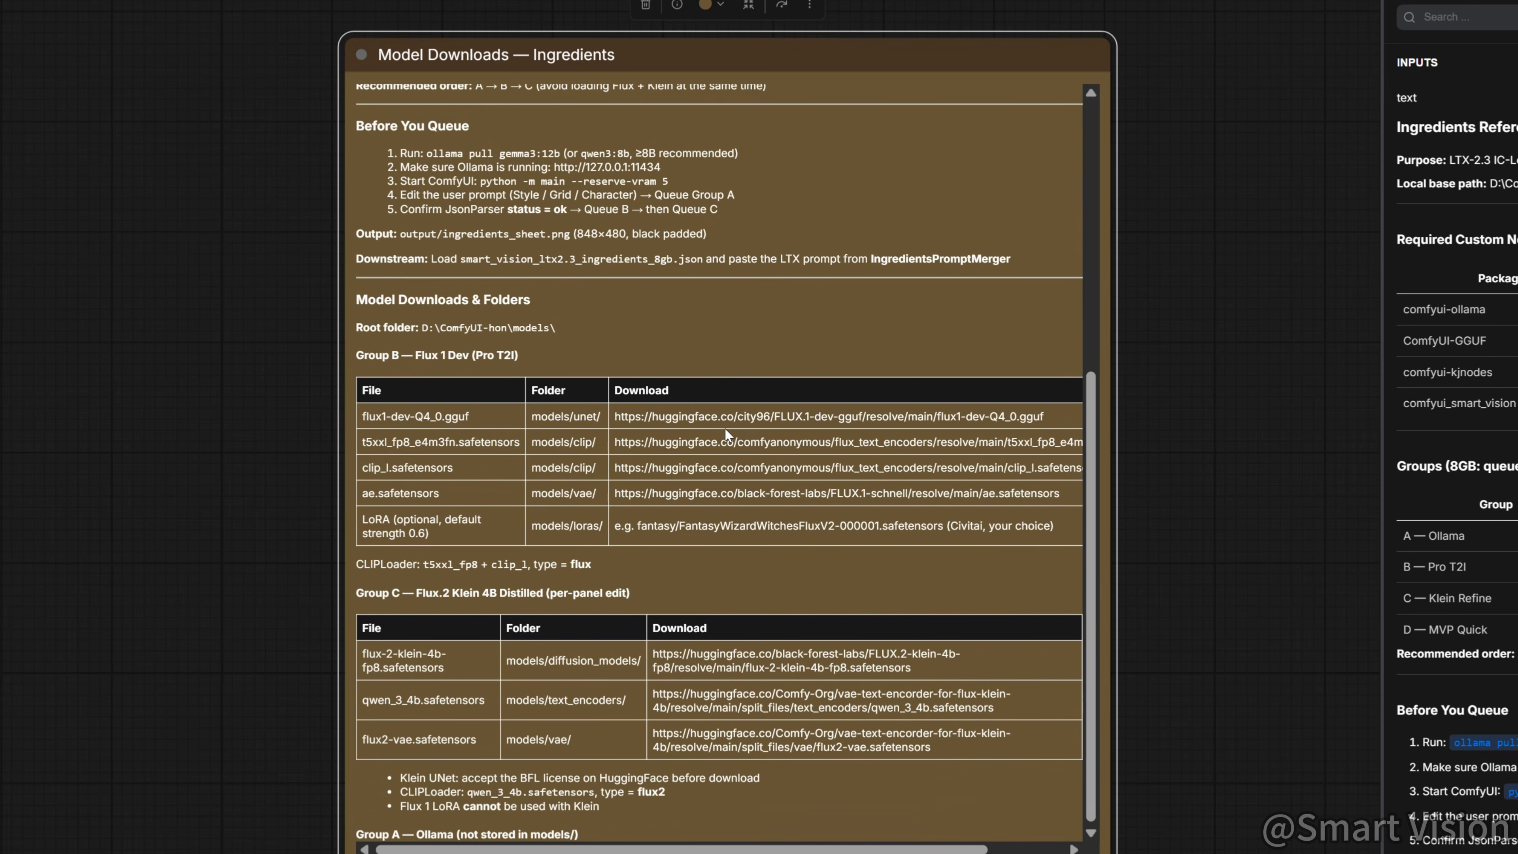
scroll(723, 442, "up", 6)
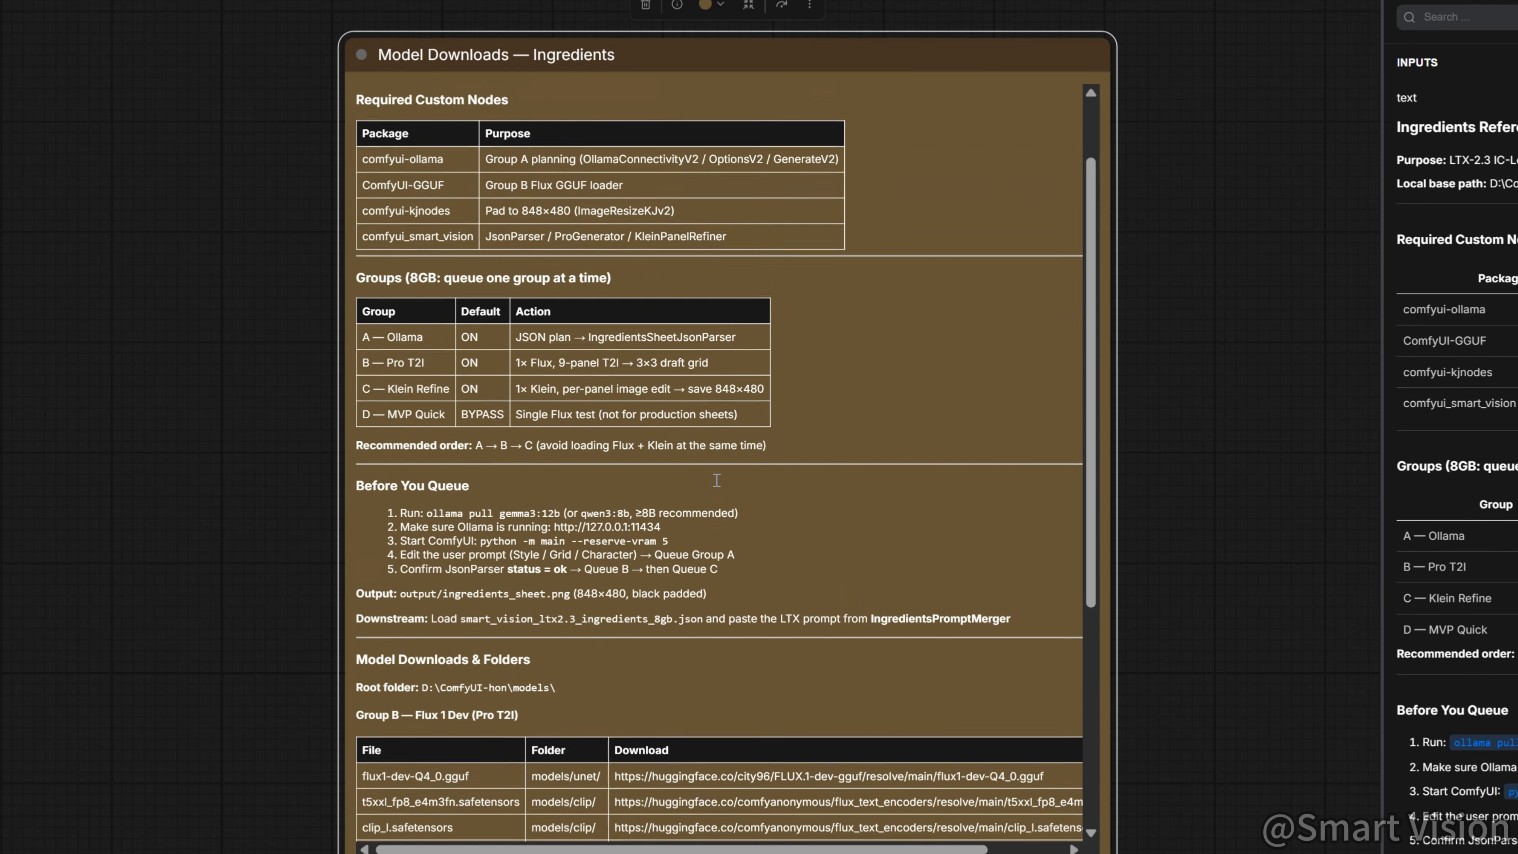
scroll(717, 480, "up", 2)
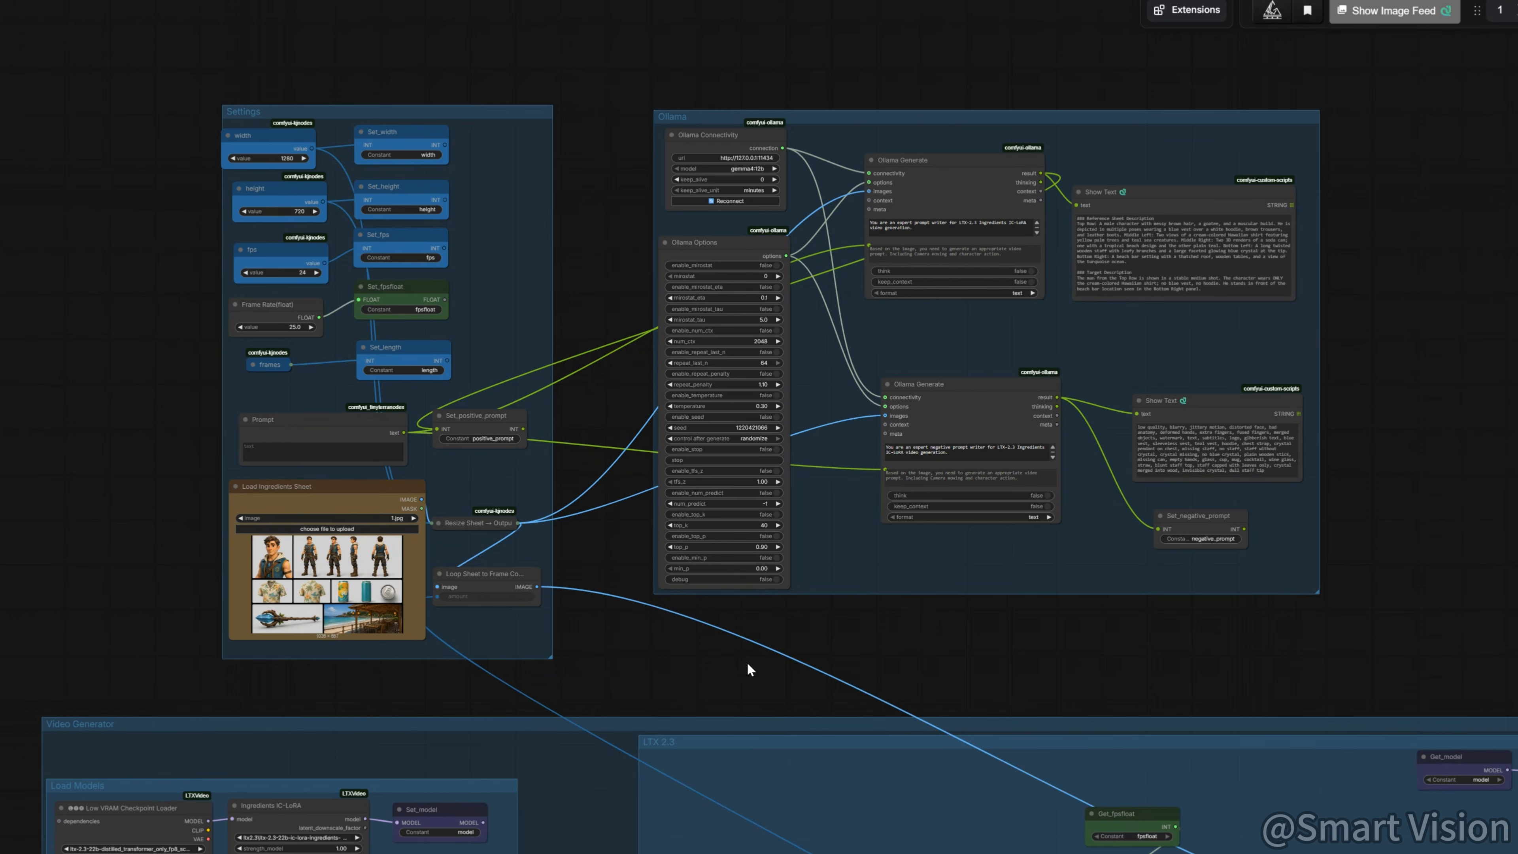
Step: Select the Prompt node in the Settings group
scroll(816, 670, "left", 3)
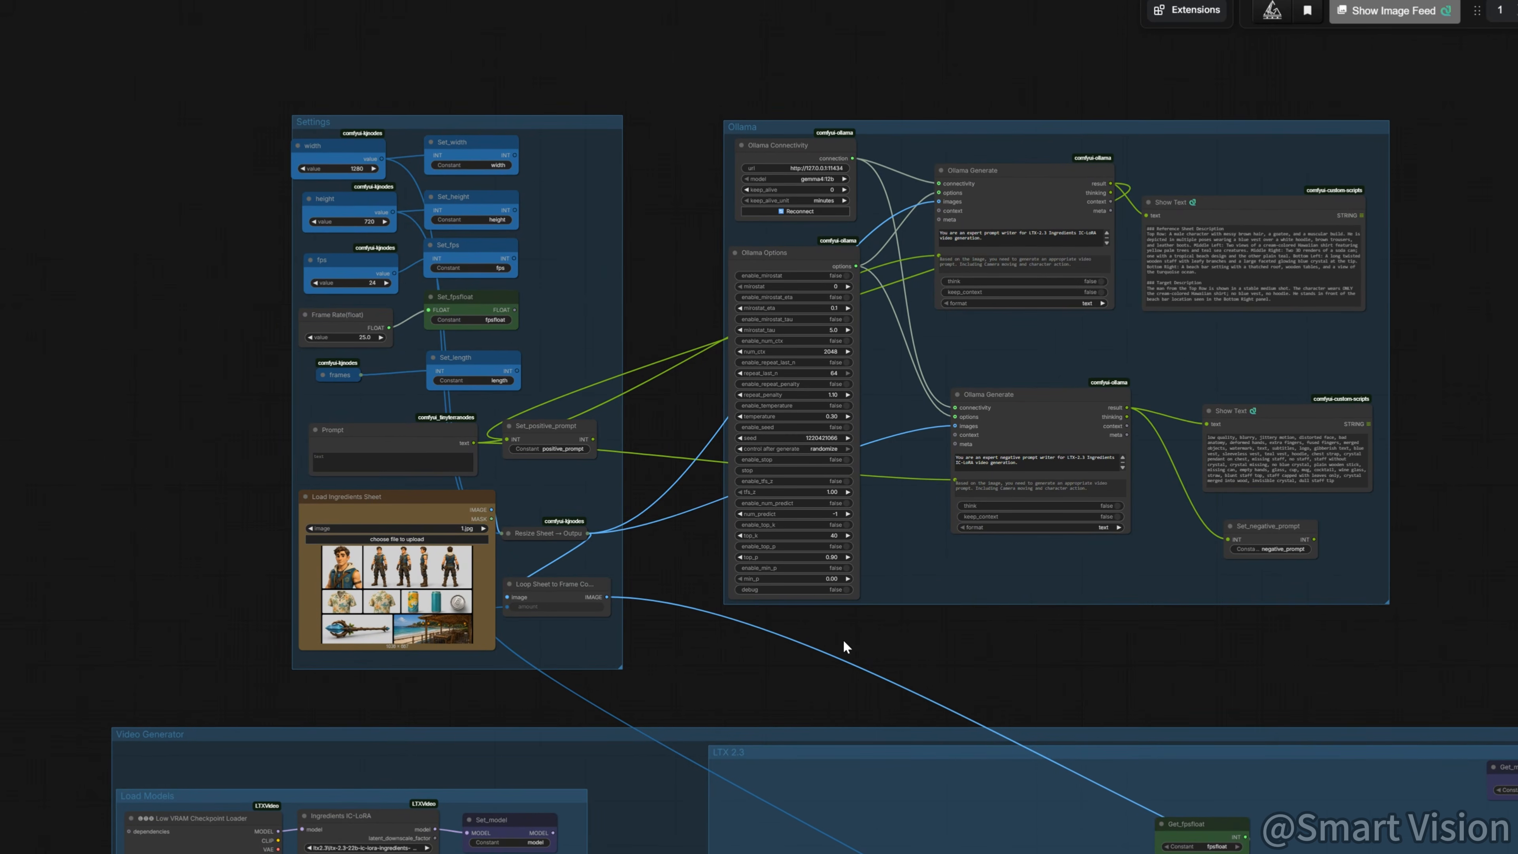
left_click_drag(384, 439, 379, 428)
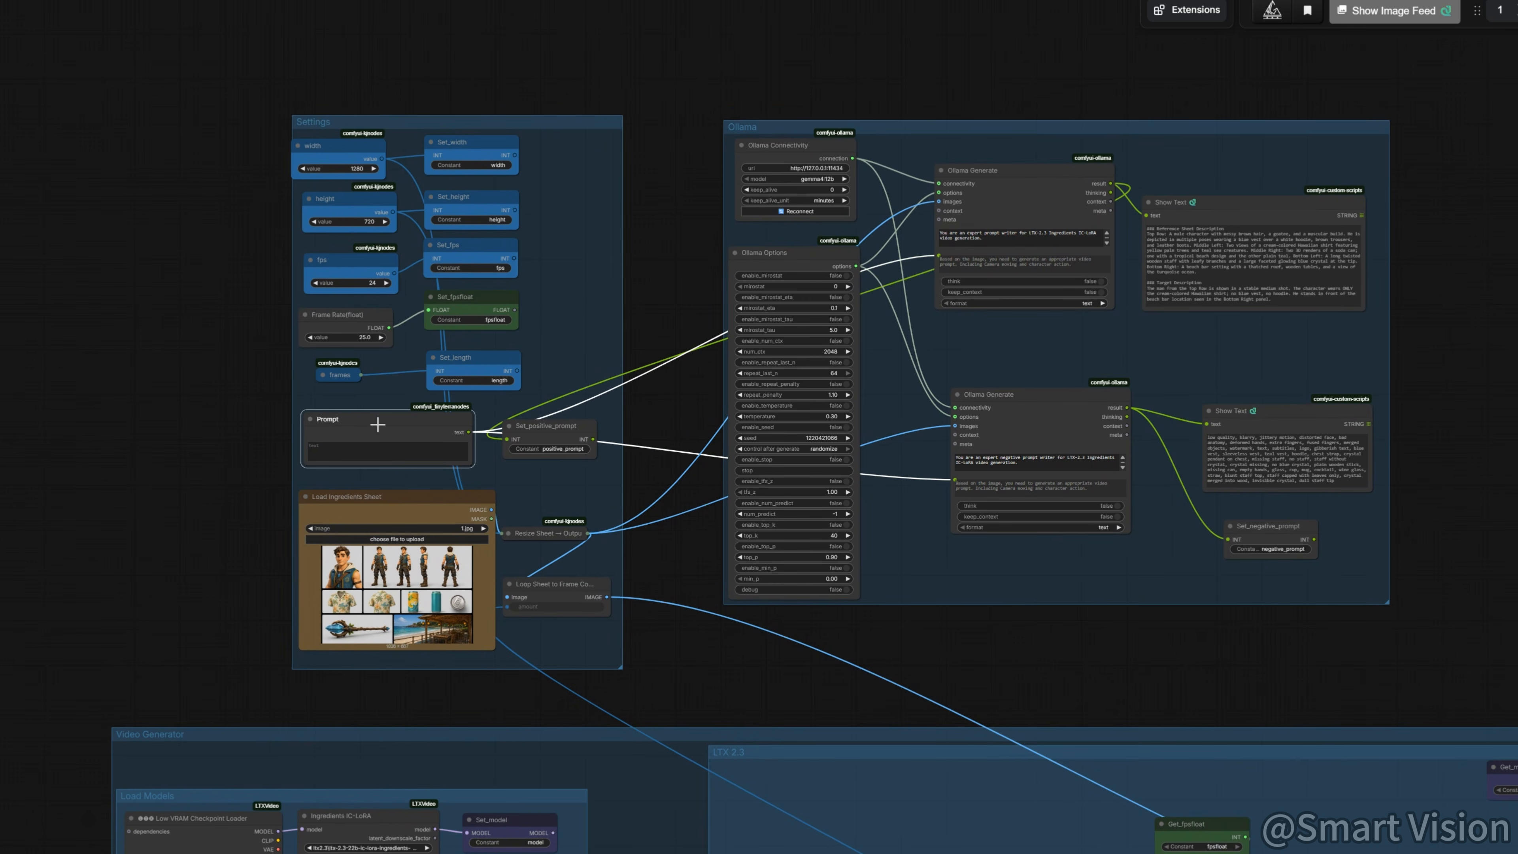
Step: Make the Prompt node in the Settings group narrower and deselect it
scroll(679, 330, "up", 1)
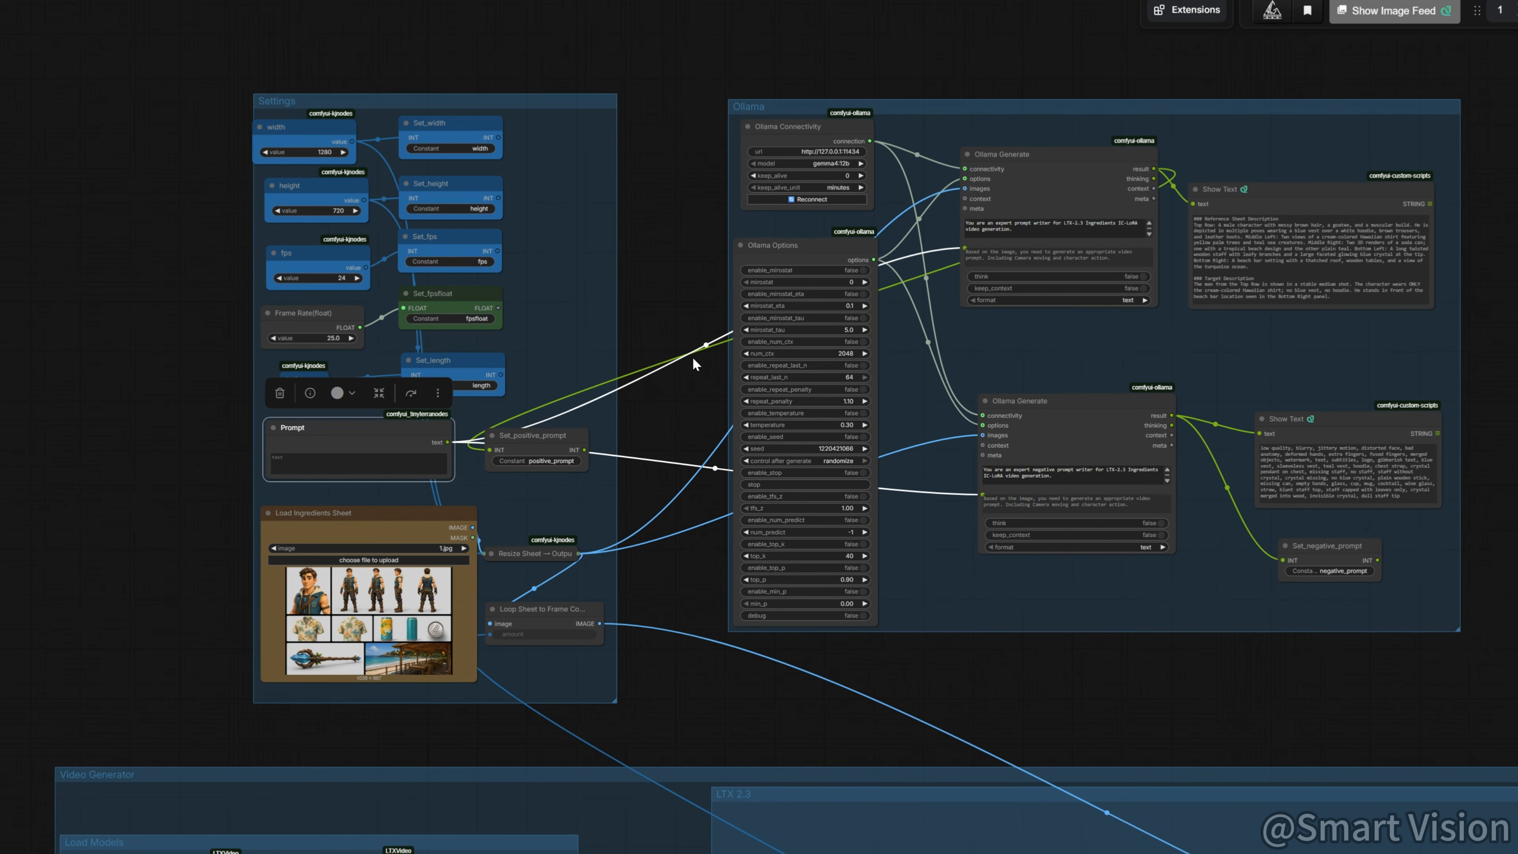
left_click_drag(677, 278, 711, 295)
scroll(453, 473, "up", 2)
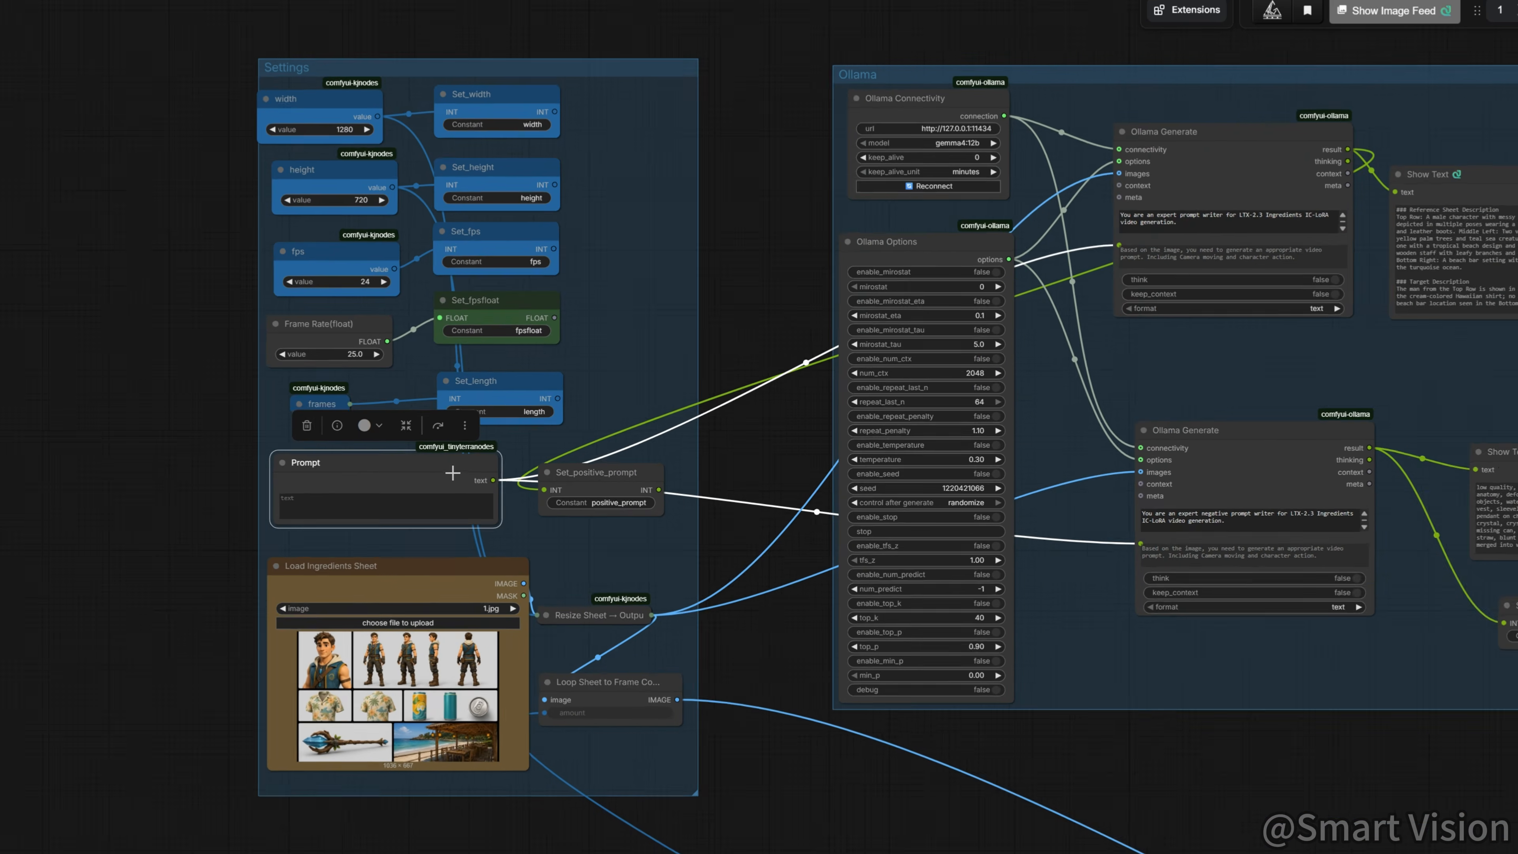
scroll(452, 473, "up", 2)
left_click_drag(505, 532, 414, 532)
left_click(837, 429)
left_click_drag(823, 235, 799, 277)
mouse_move(254, 42)
left_mouse_down()
mouse_move(287, 40)
mouse_move(272, 33)
left_mouse_up()
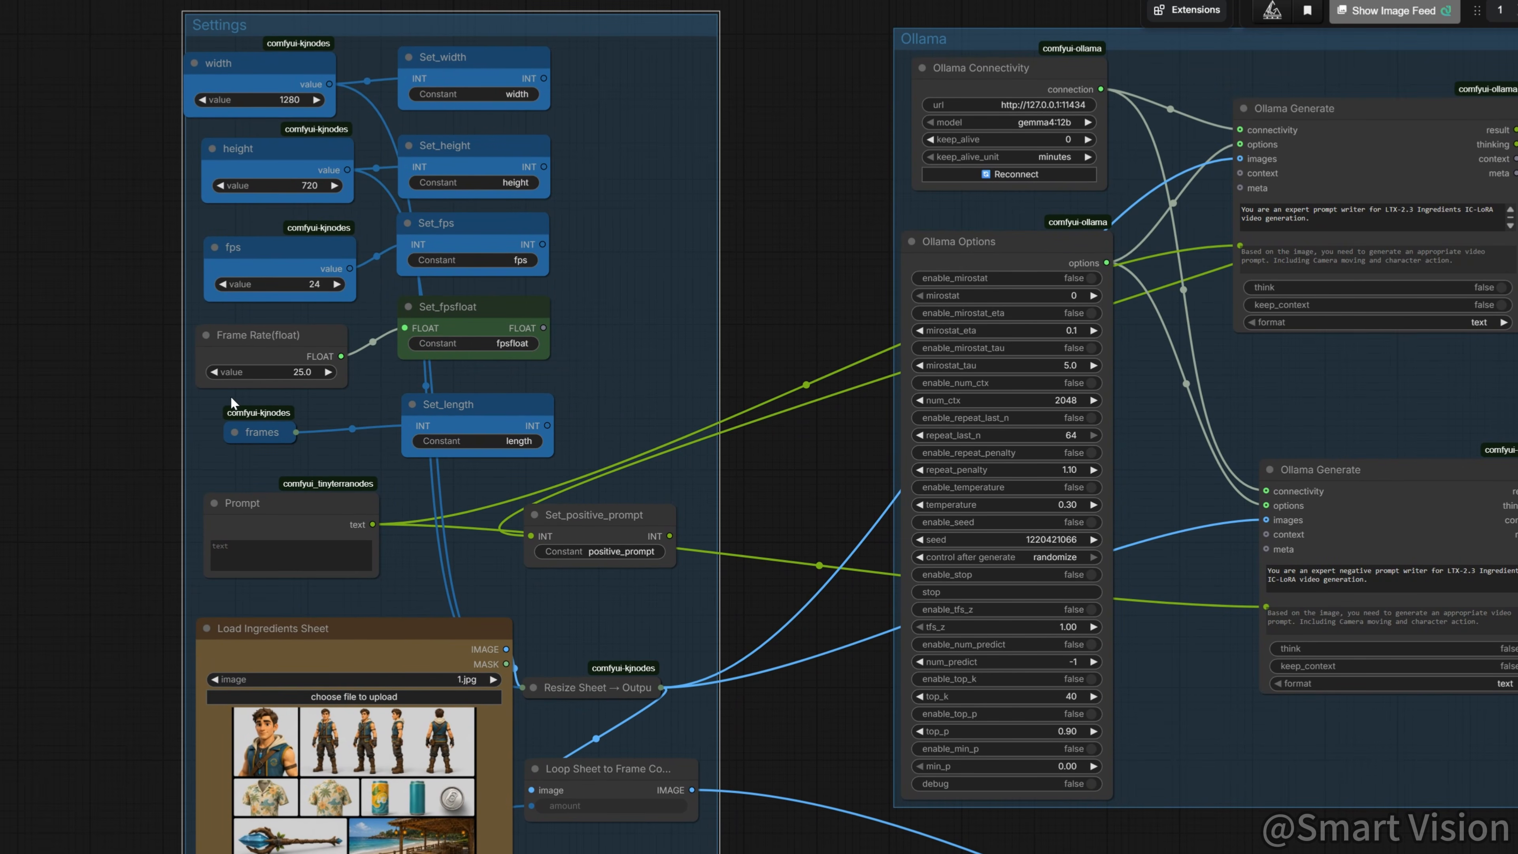
Step: Expand the collapsed frames node, shorten it to fit its value field and place it between Frame Rate(float) and Prompt
left_click(229, 433)
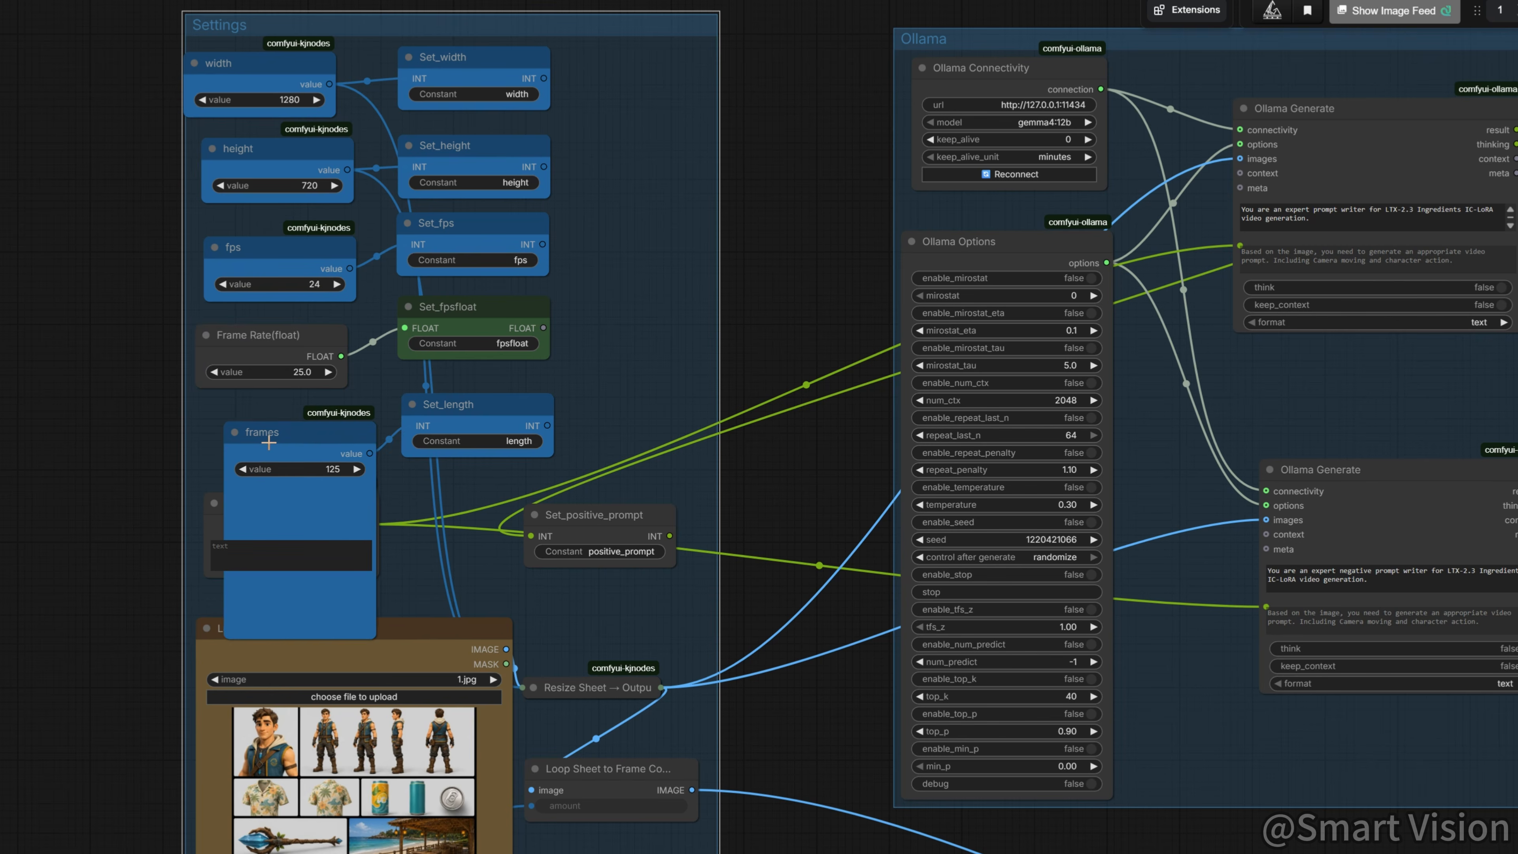
left_click(380, 628)
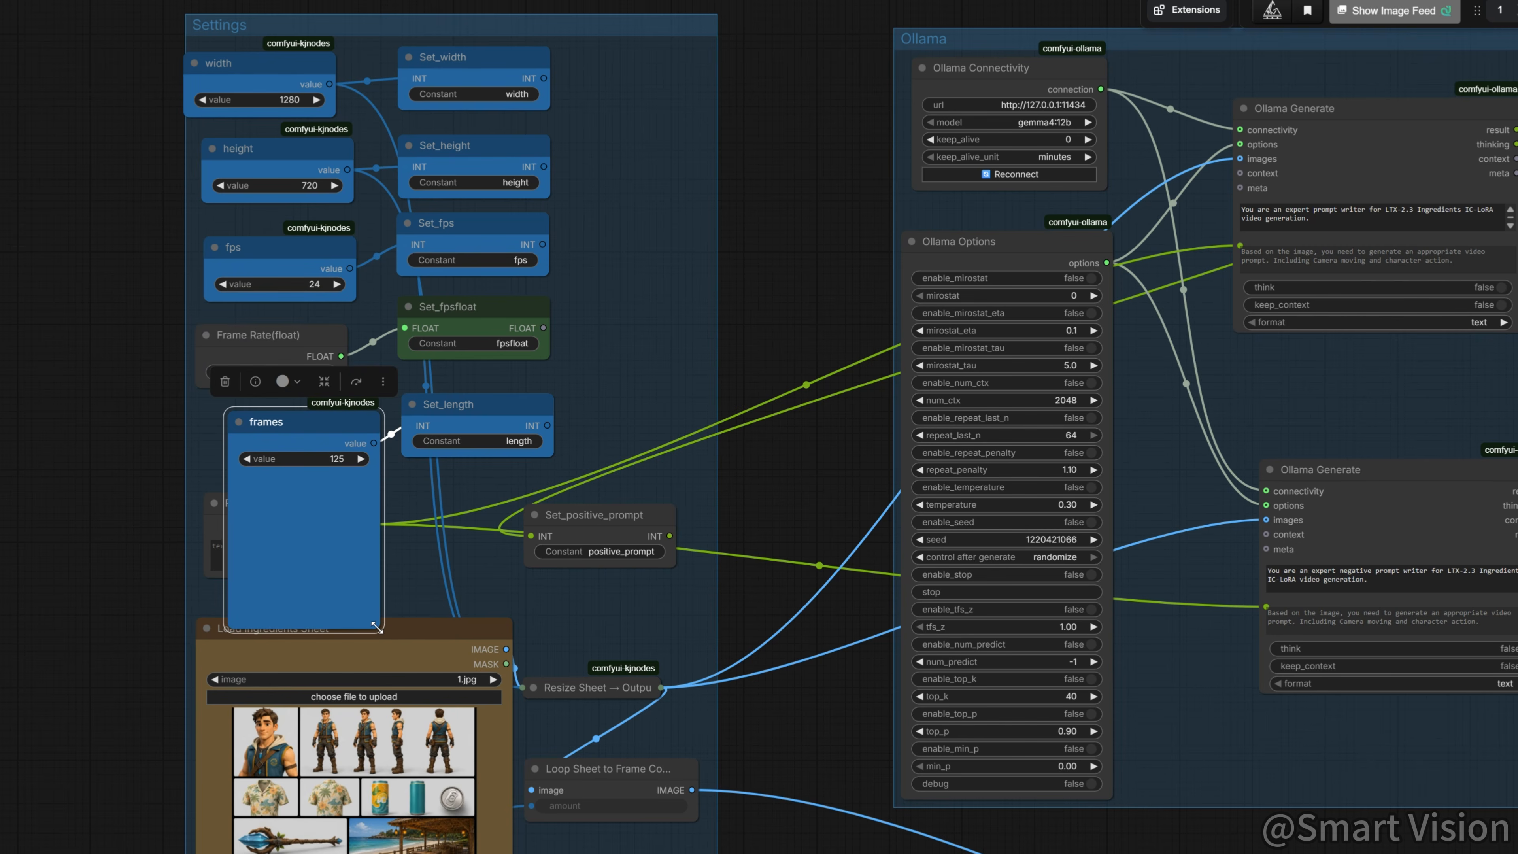
left_click_drag(377, 627, 373, 475)
left_click_drag(312, 424, 274, 419)
left_click(830, 622)
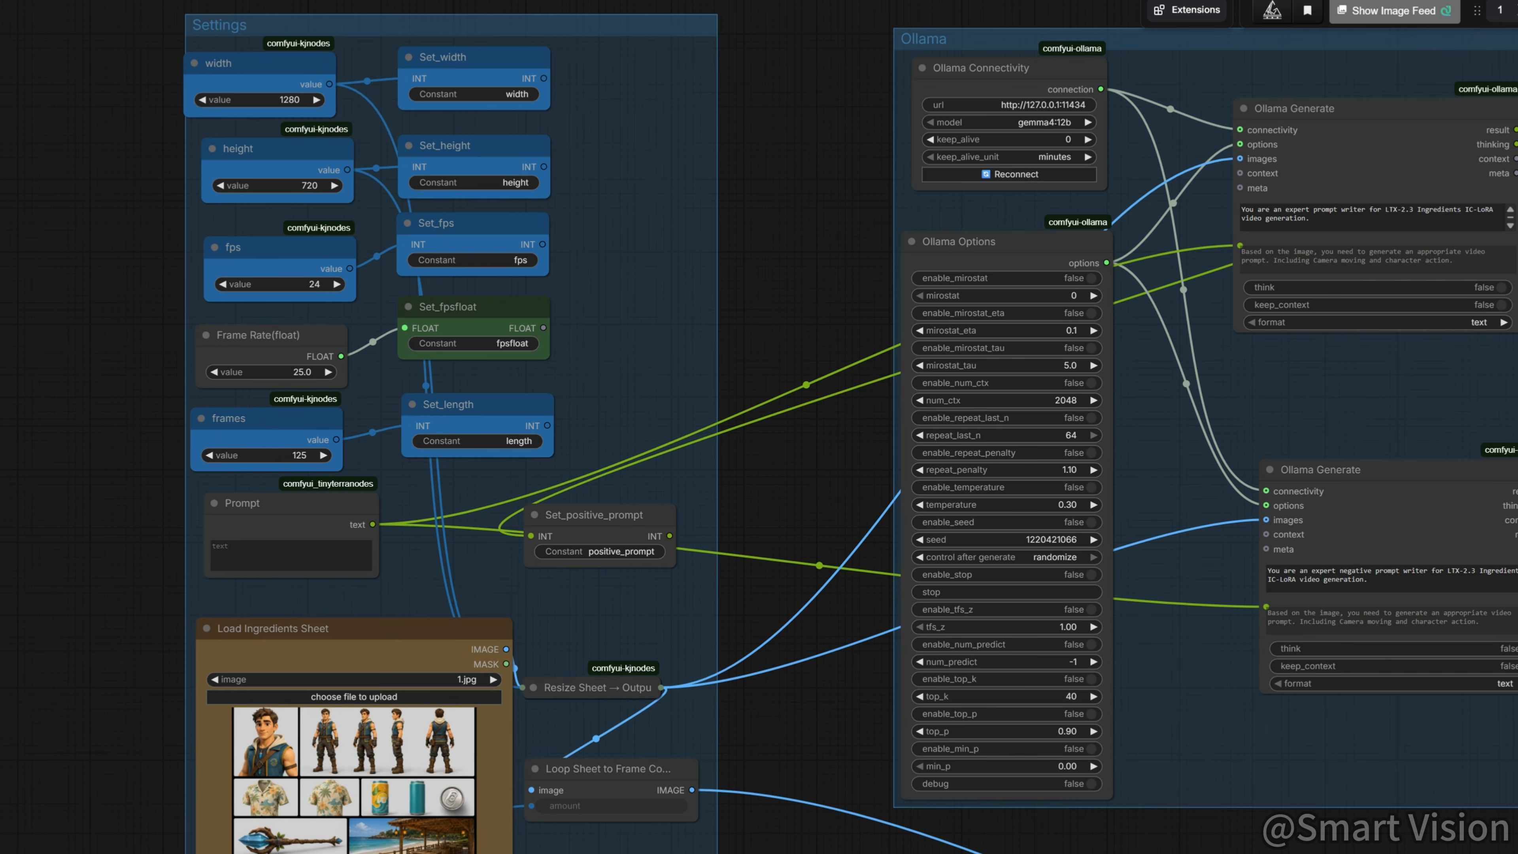
Step: Inspect the Frame Rate(float), frames and Prompt nodes in the Settings group one after another
left_click(270, 339)
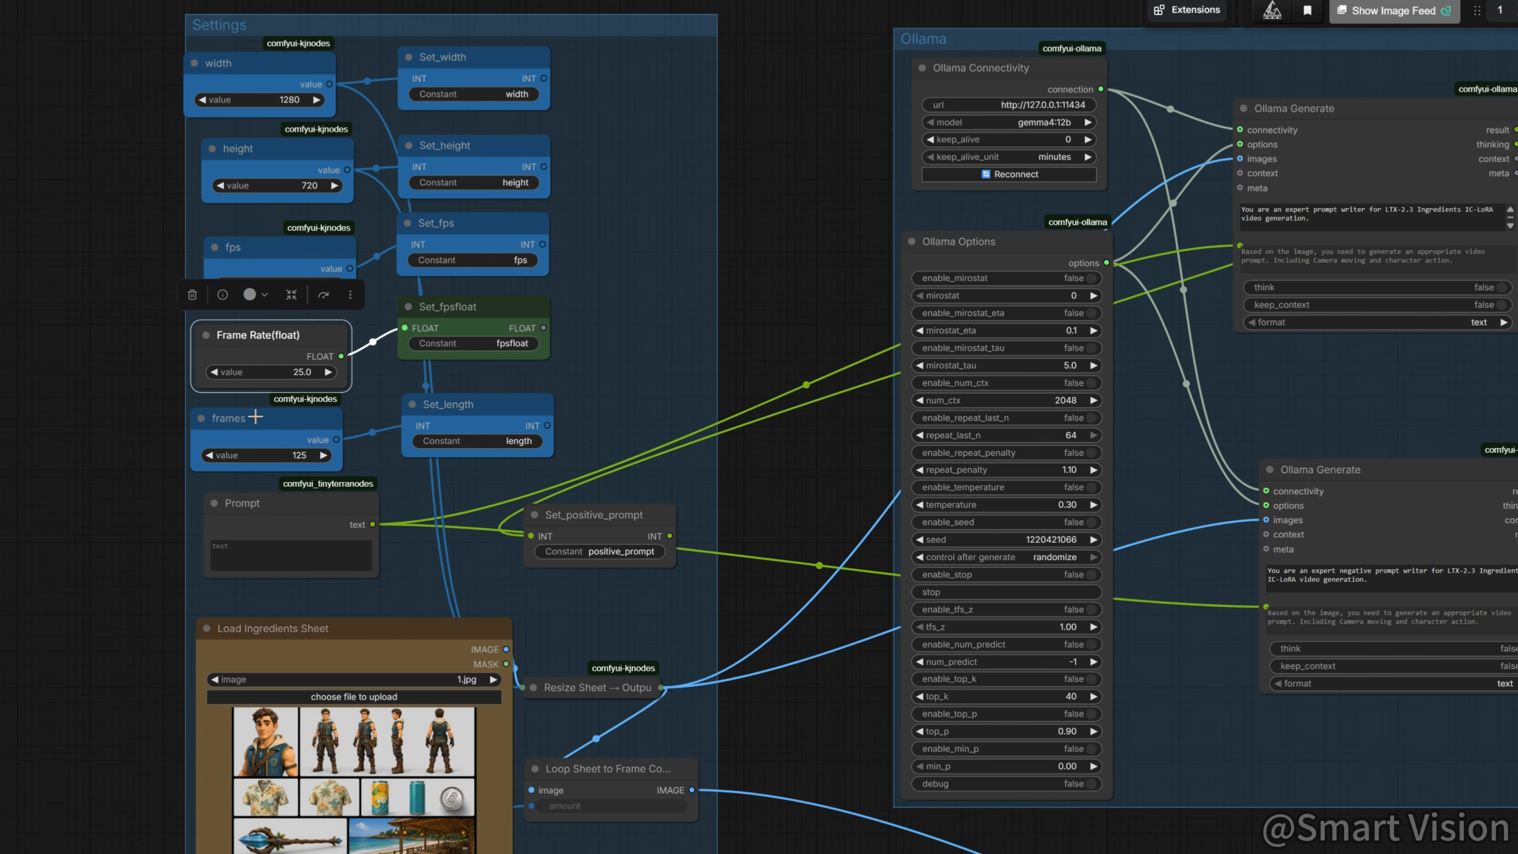
left_click(238, 446)
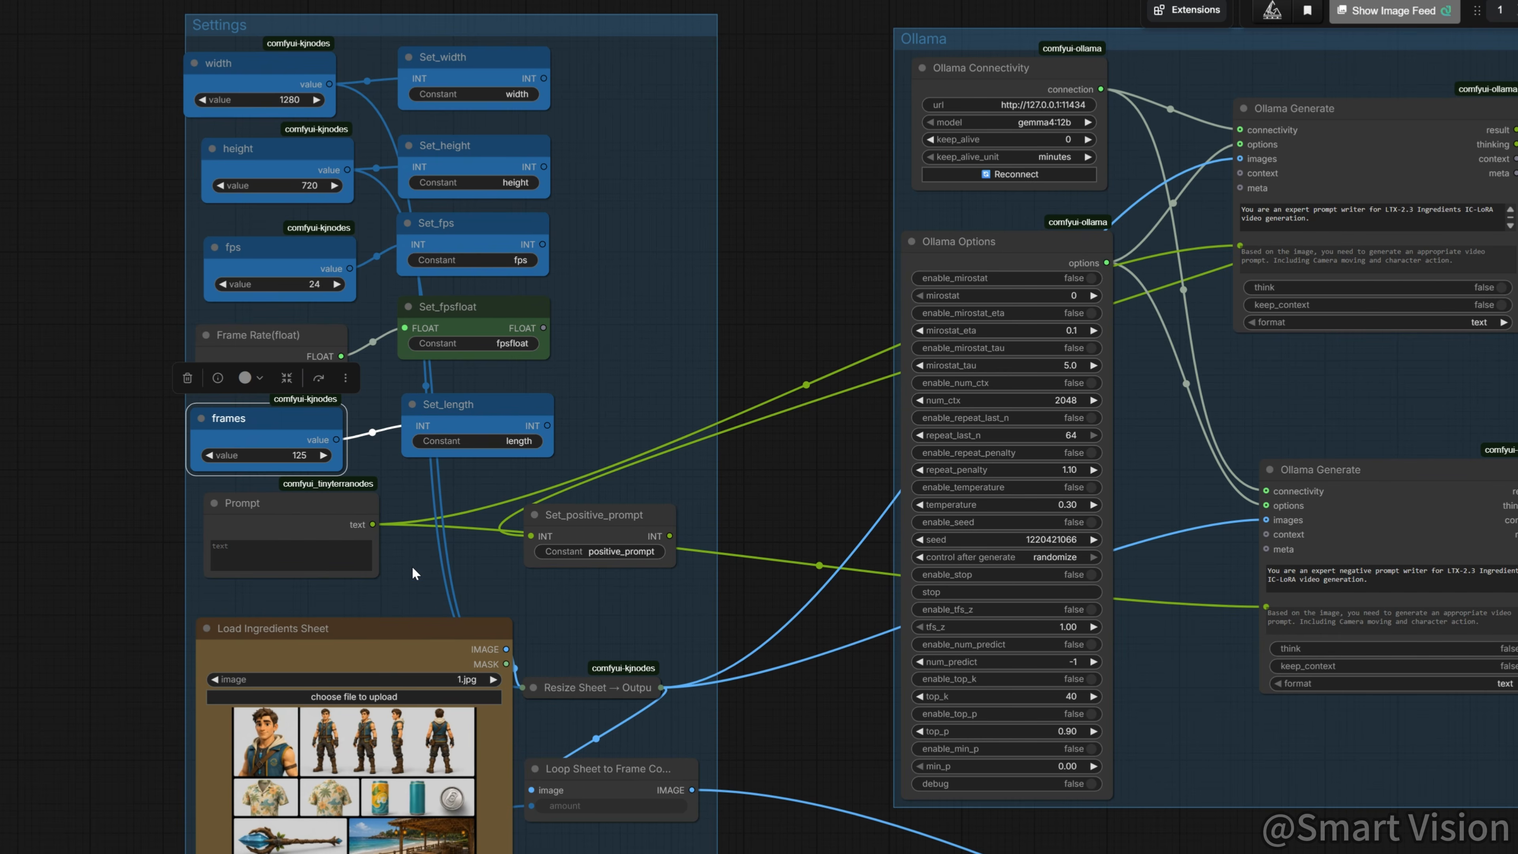
left_click(316, 514)
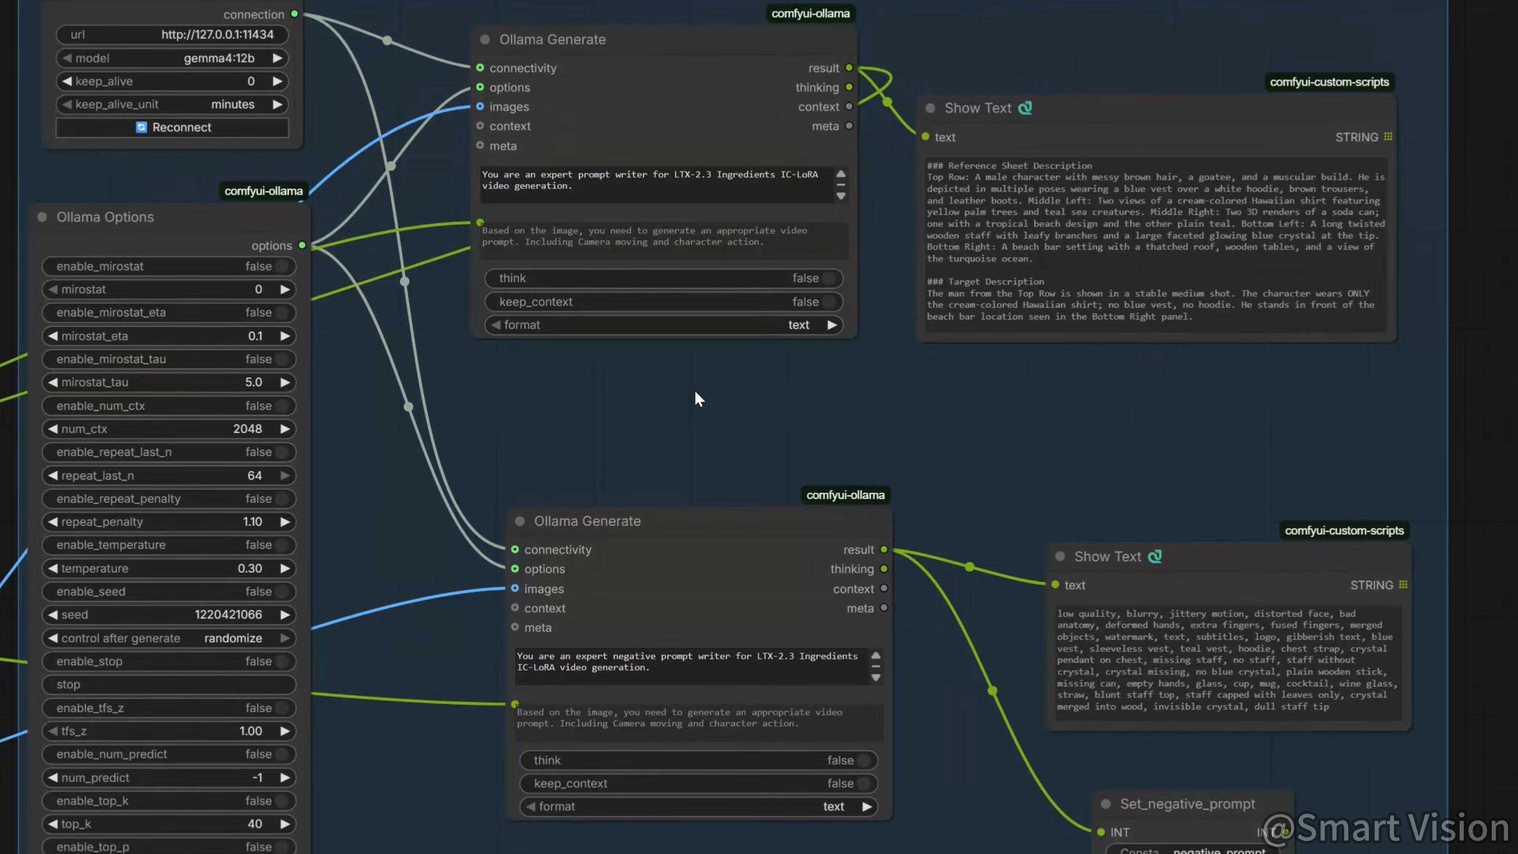
Step: Read the upper Ollama Generate node's instructions and the Reference Sheet and Target Description text in its Show Text node
scroll(694, 203, "down", 5)
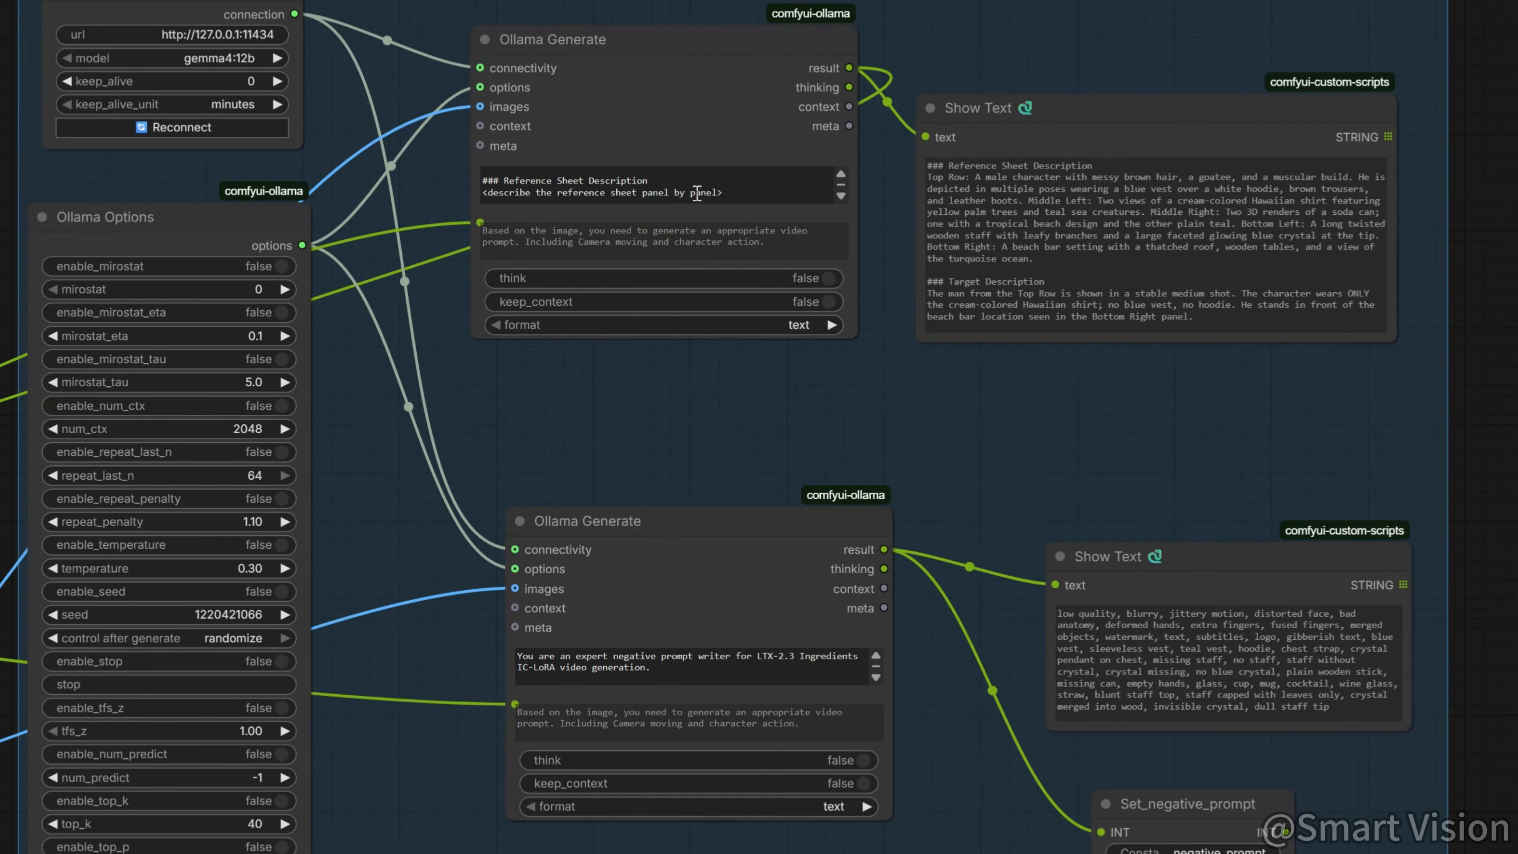
left_click(1107, 232)
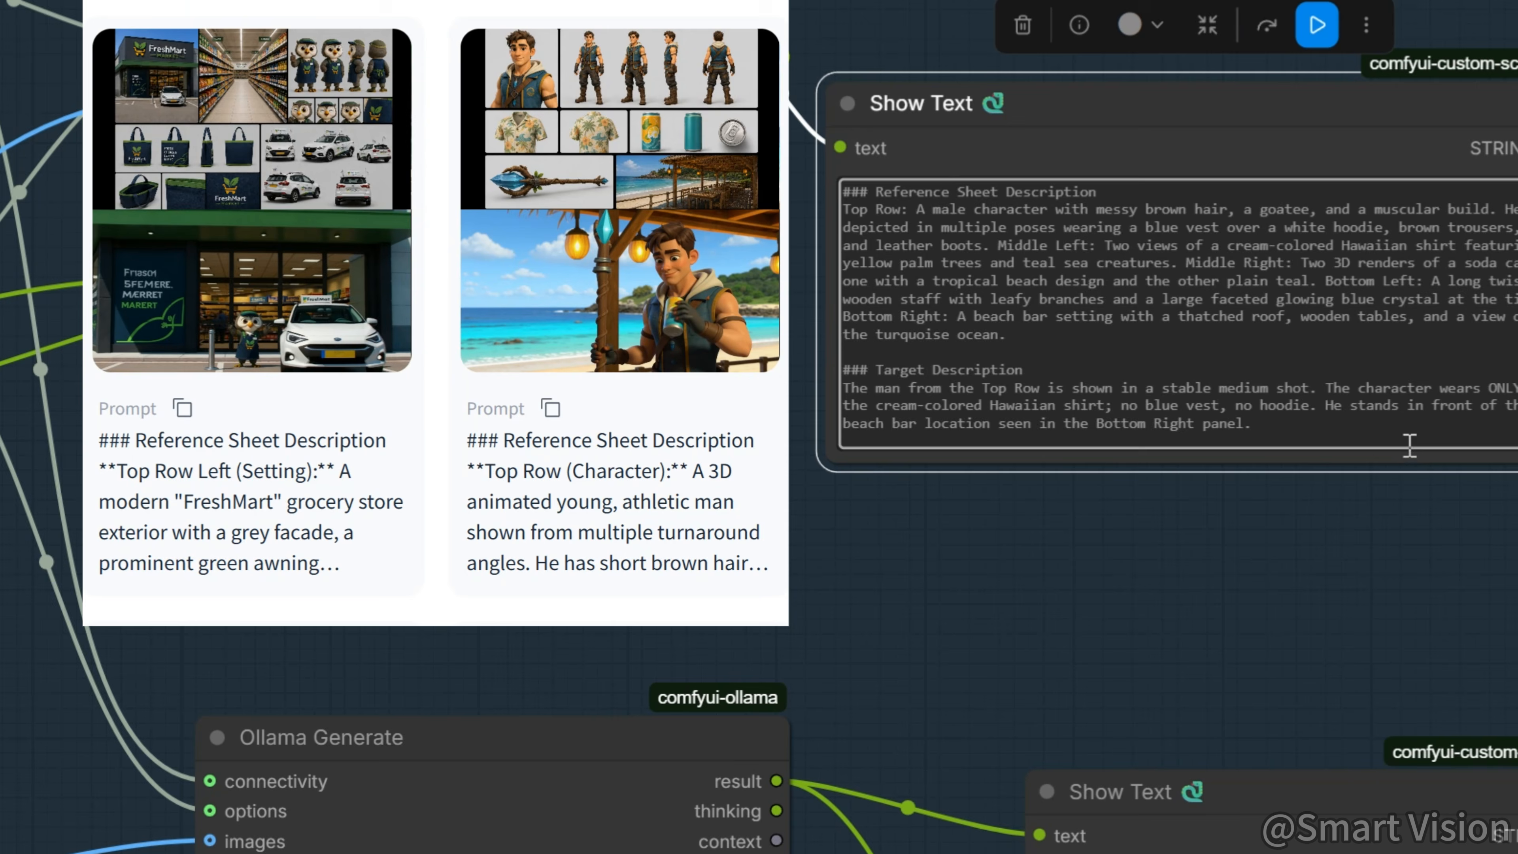
left_click_drag(1193, 316, 974, 175)
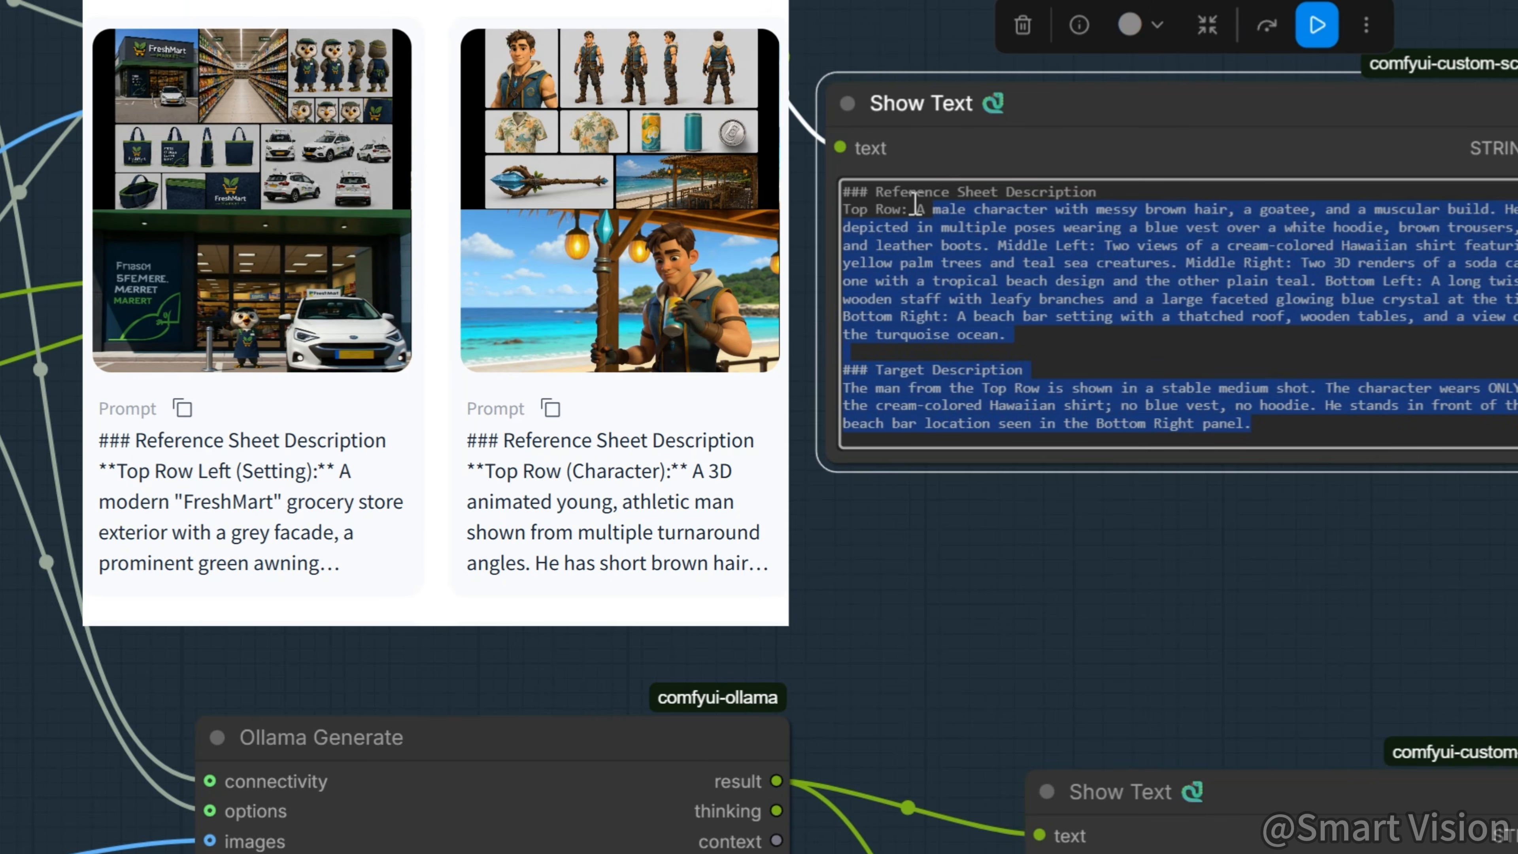
left_click(1226, 361)
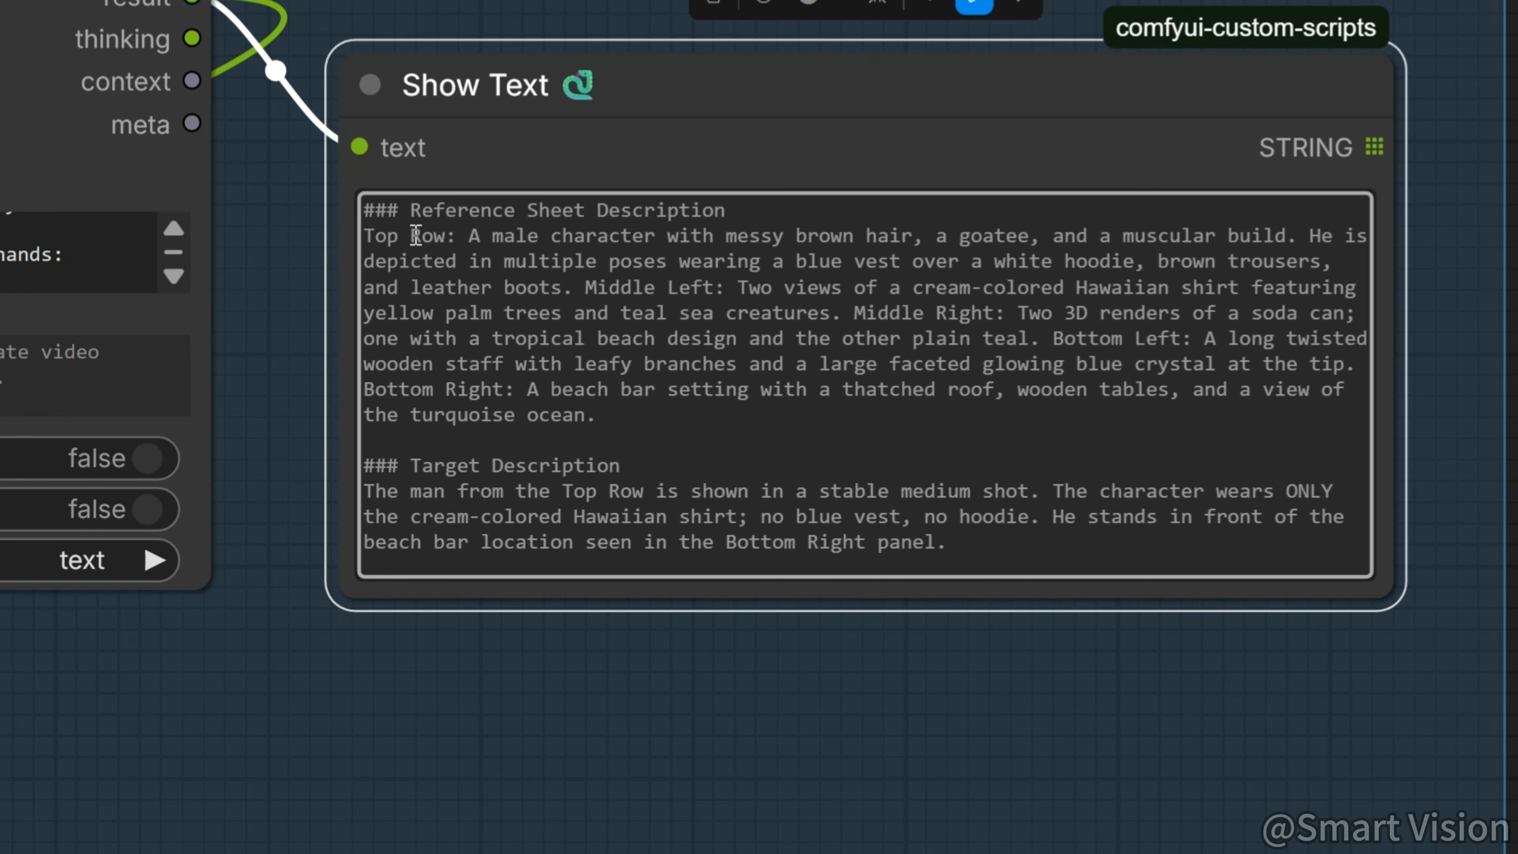
left_click_drag(745, 167, 777, 184)
left_click_drag(536, 277, 818, 489)
left_click(821, 490)
left_click_drag(1026, 553, 419, 313)
left_click(759, 485)
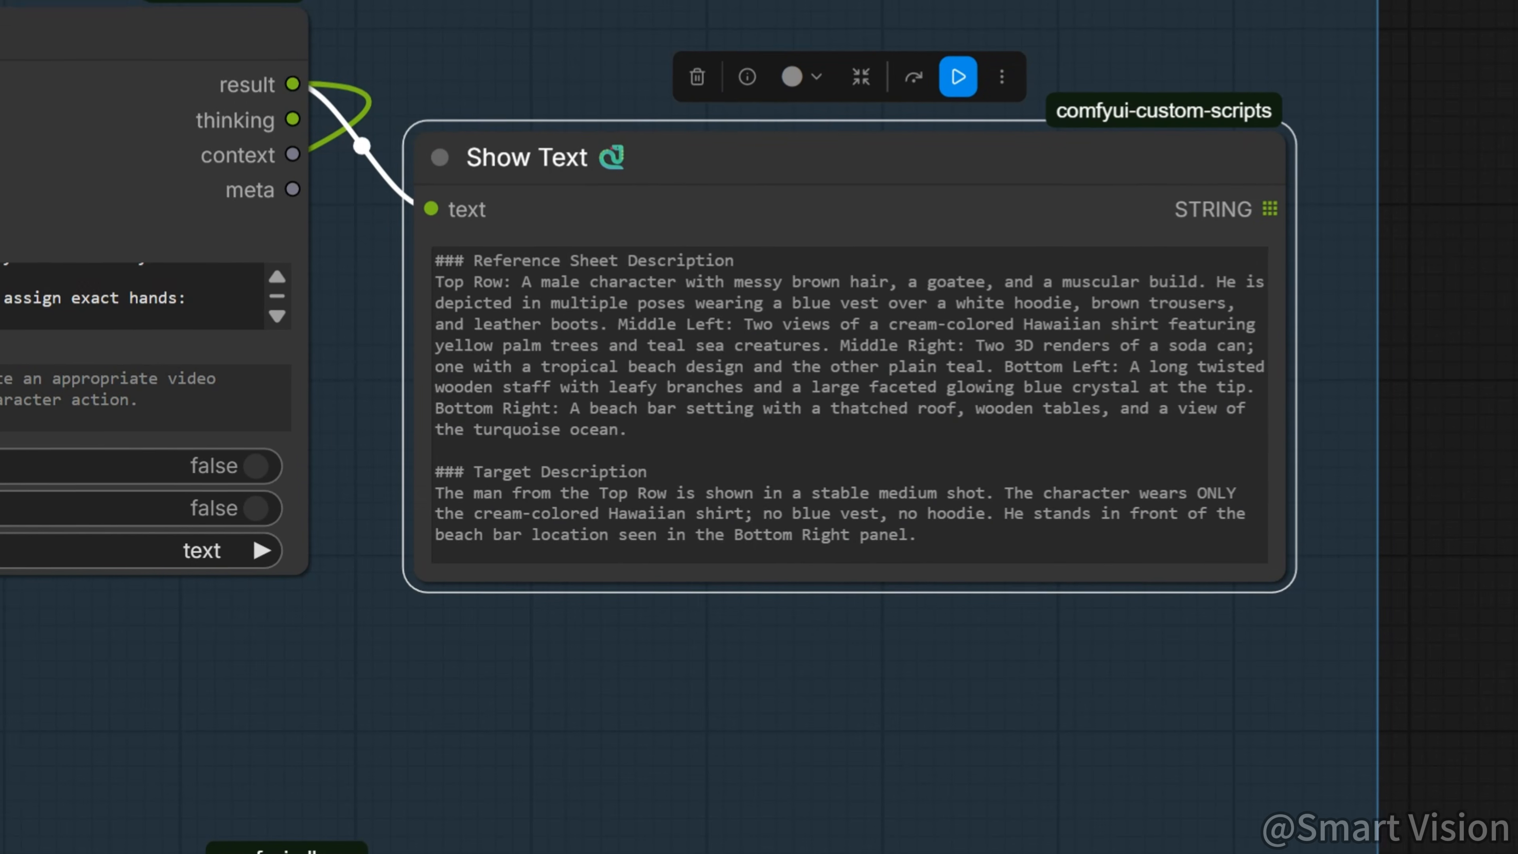
Step: Examine the positive and negative CLIP Text Encode nodes and the Ingredients Reference Guide settings in the LTX 2.3 group
scroll(759, 426, "down", 5)
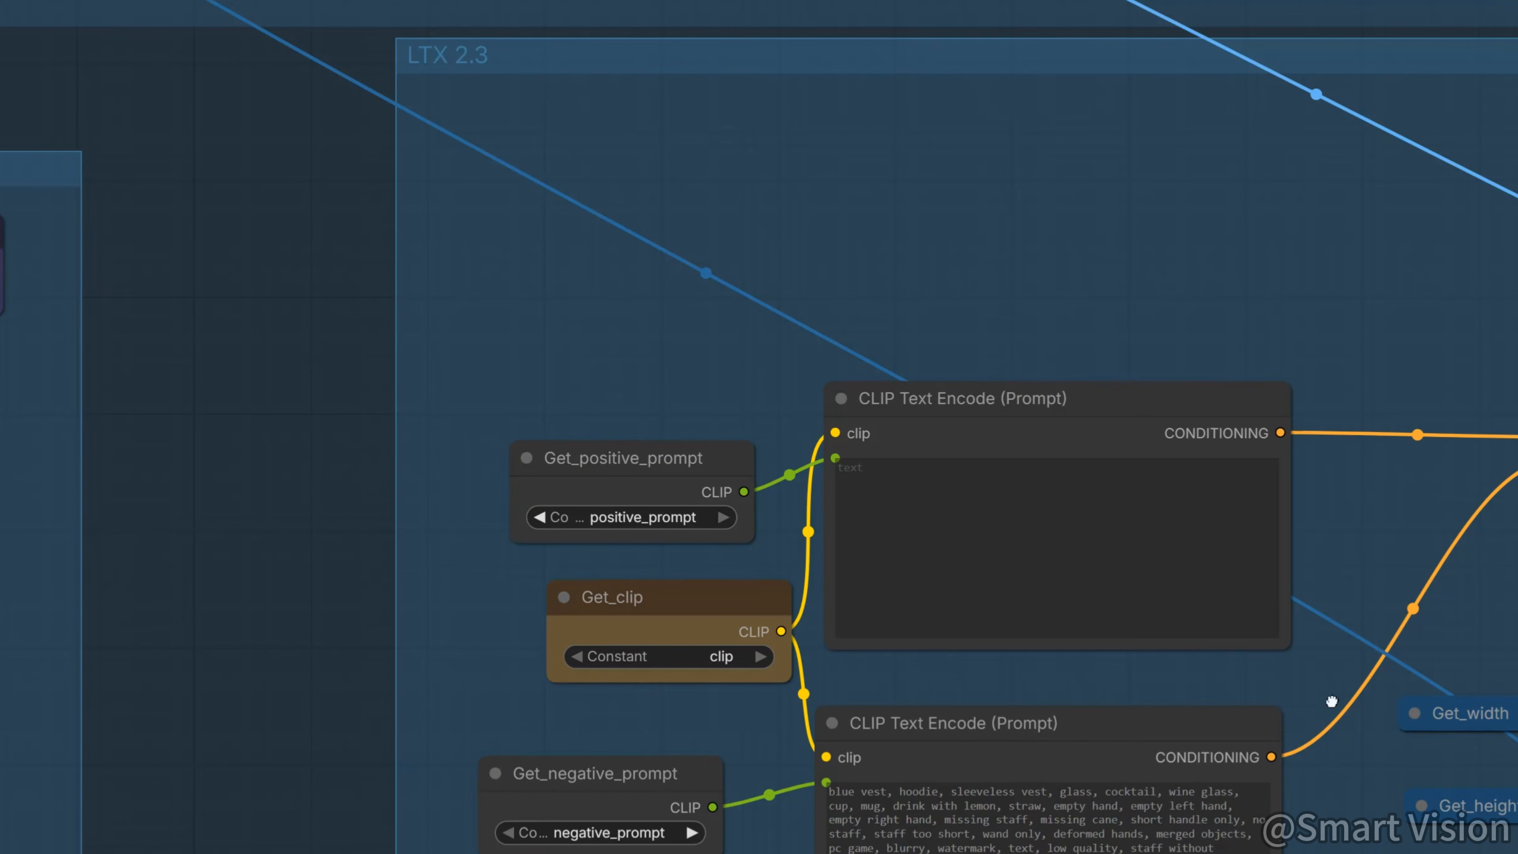
left_click_drag(1331, 701, 1089, 303)
scroll(1089, 304, "down", 4)
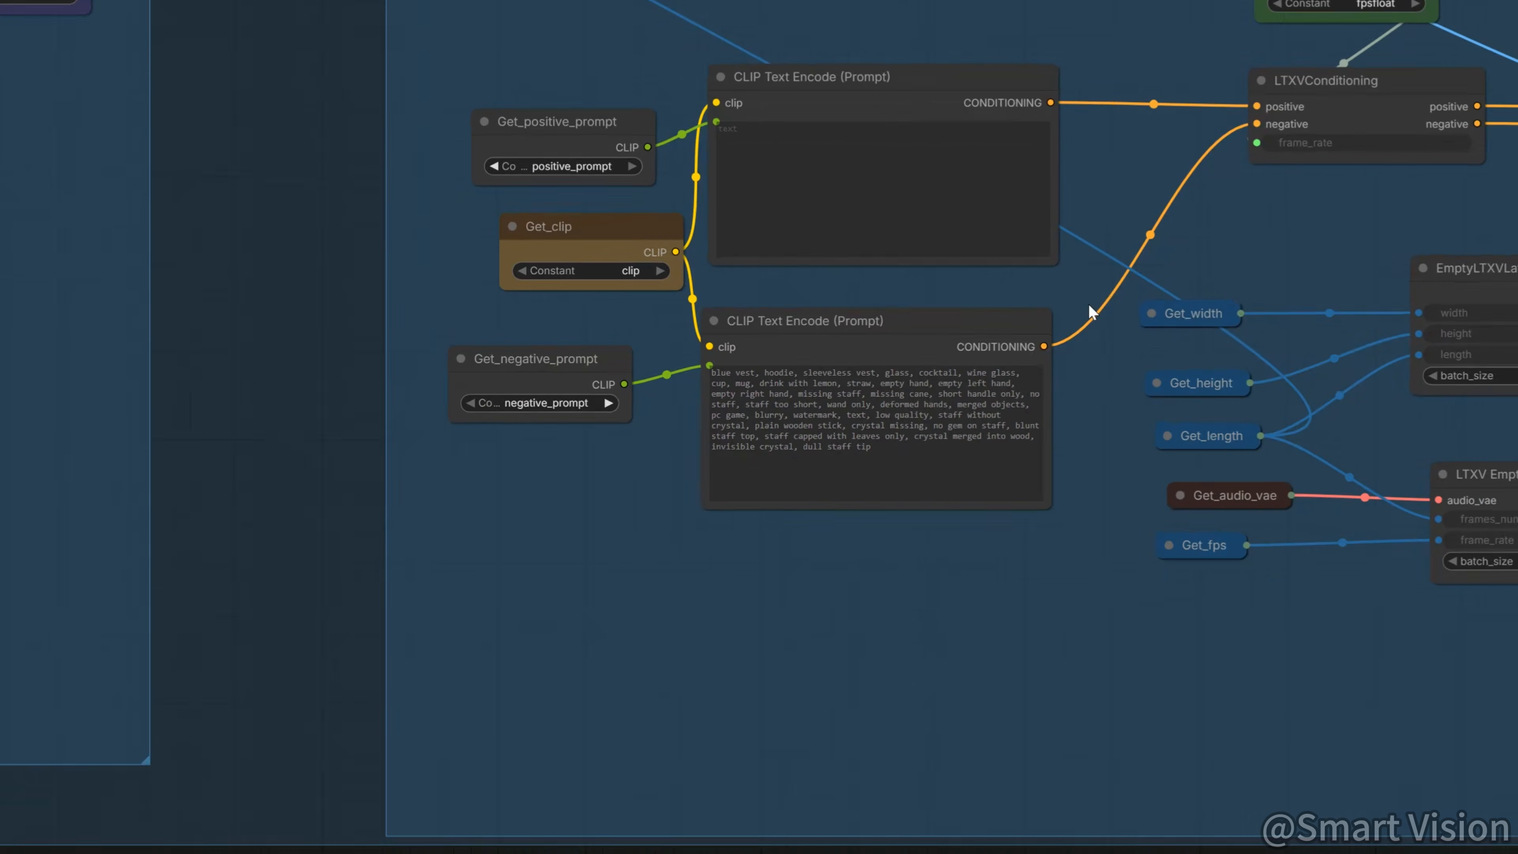
left_click_drag(1268, 628, 673, 637)
scroll(718, 149, "up", 5)
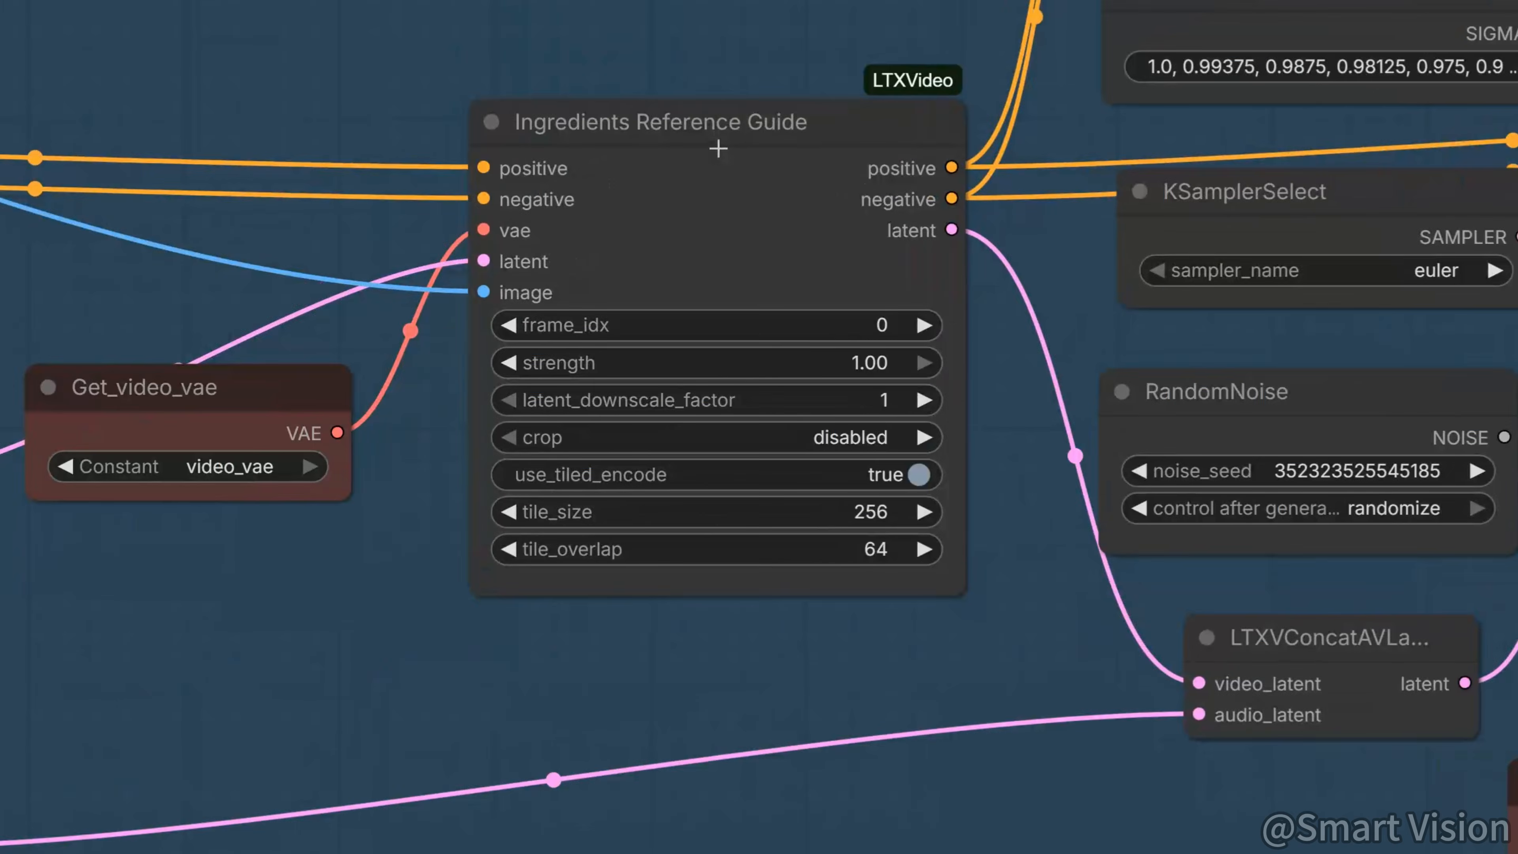
left_click(890, 208)
scroll(1088, 422, "up", 1)
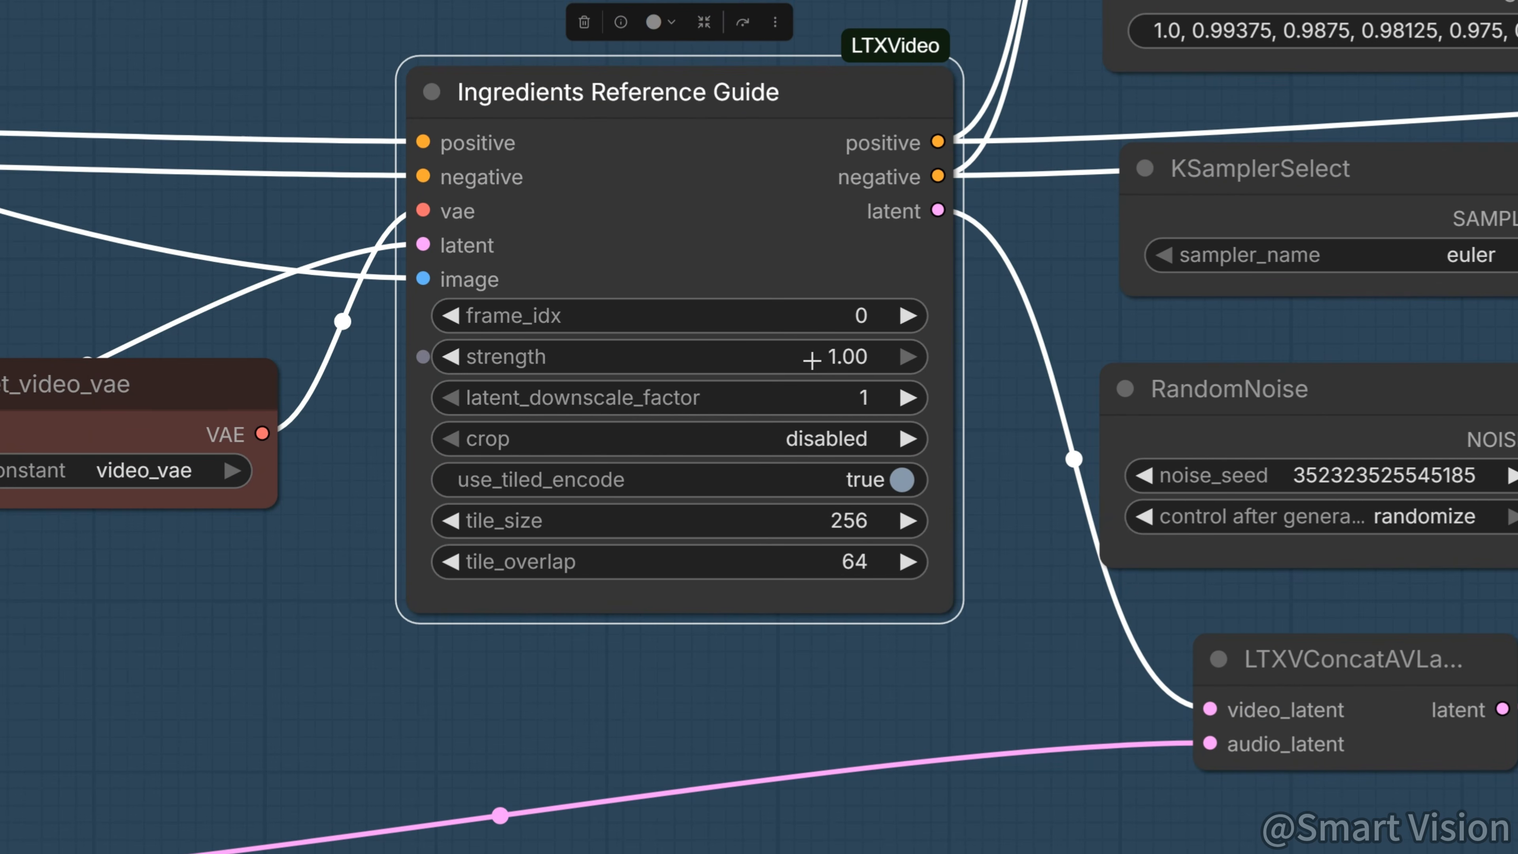
mouse_move(855, 316)
Step: Select the Prompt node to trace its links to the two Ollama Generate nodes, and clear the selection
scroll(985, 673, "down", 1)
scroll(983, 664, "down", 3)
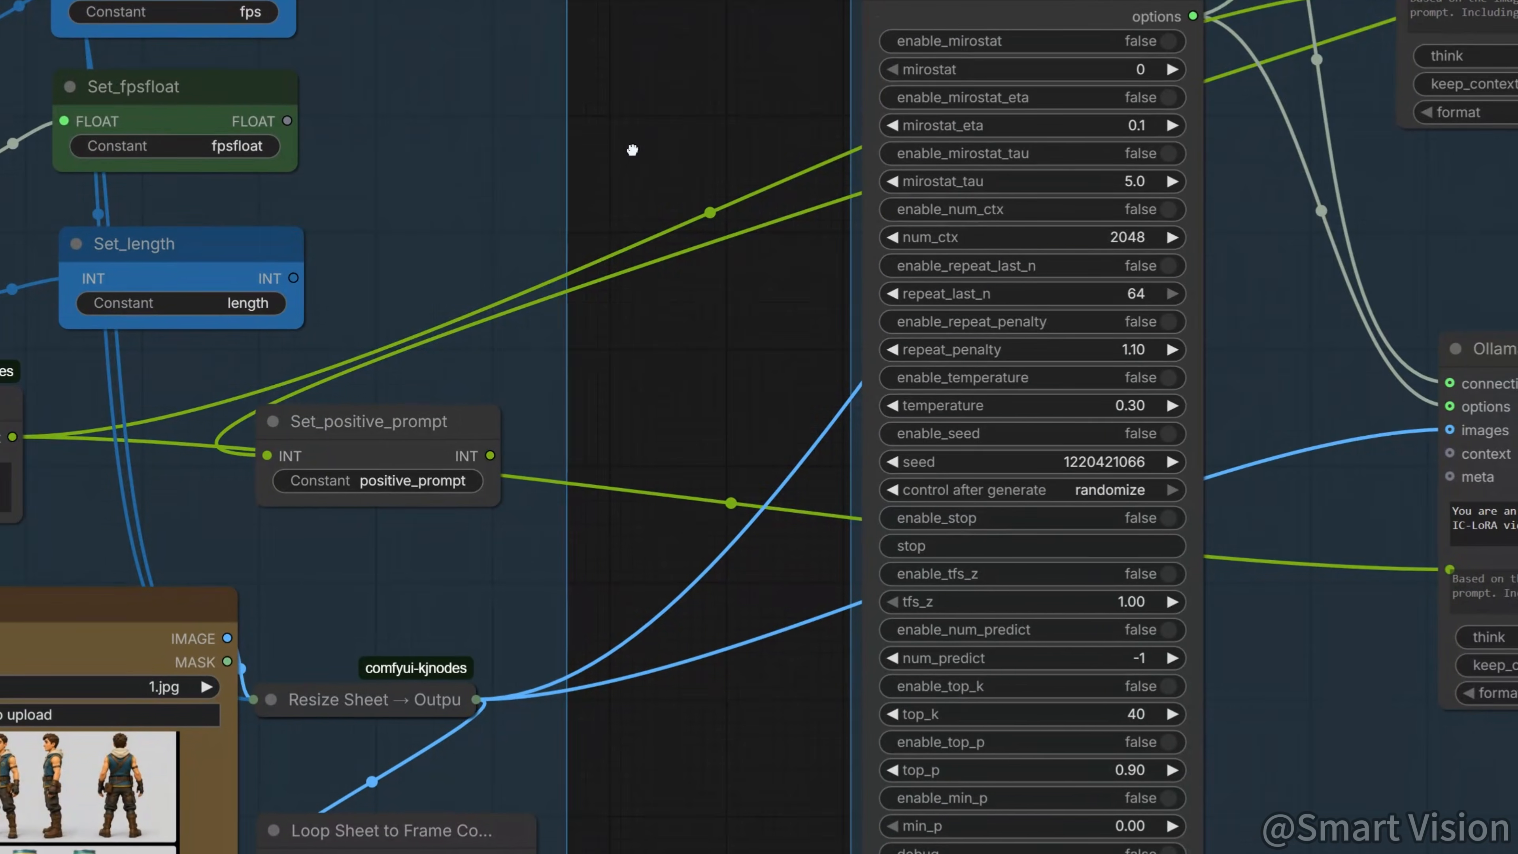
left_click(12, 412)
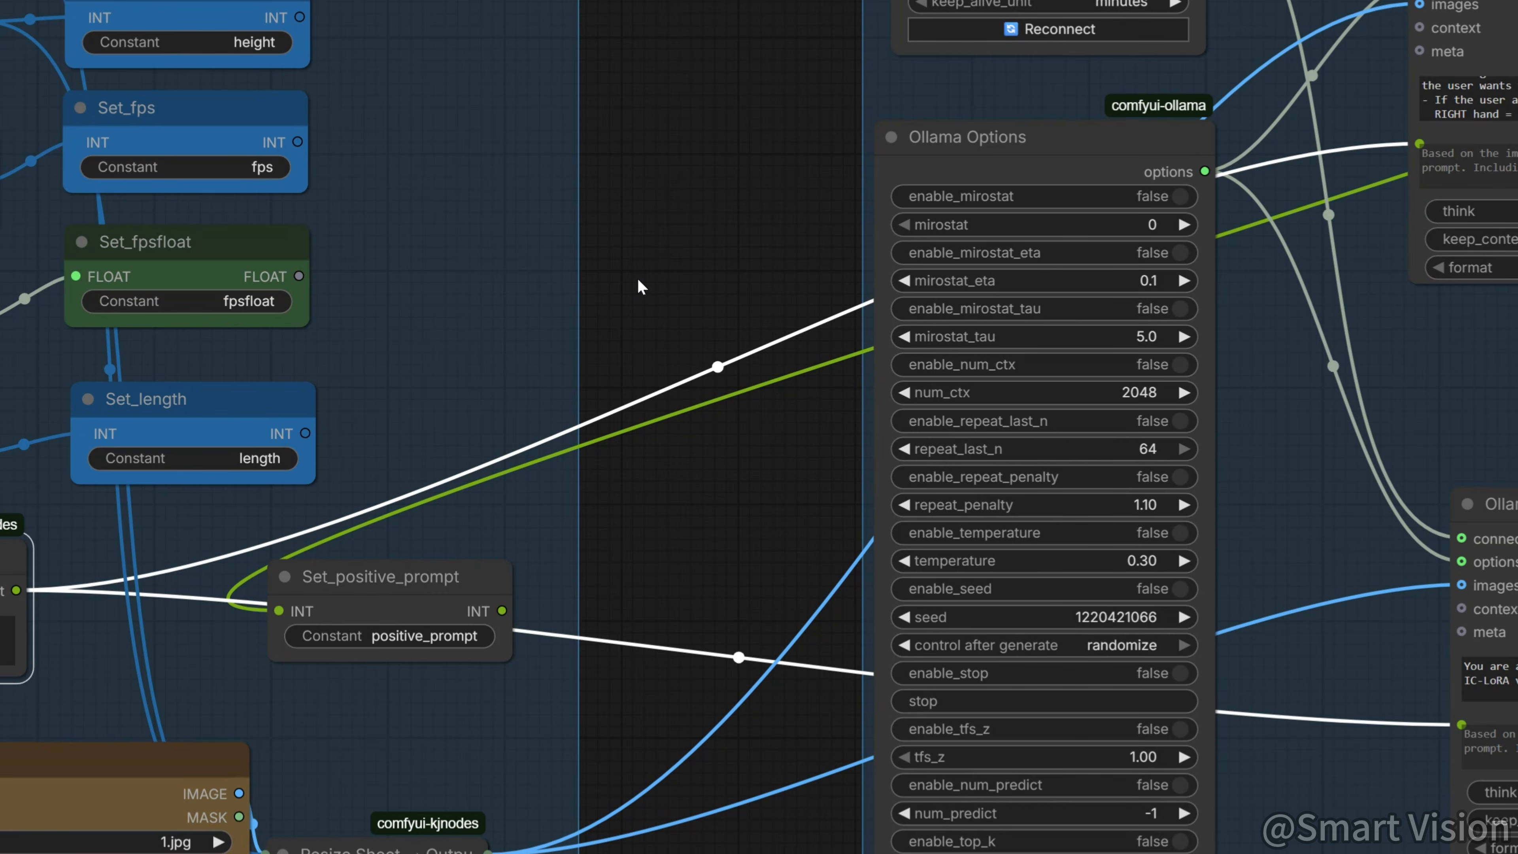
left_click(676, 296)
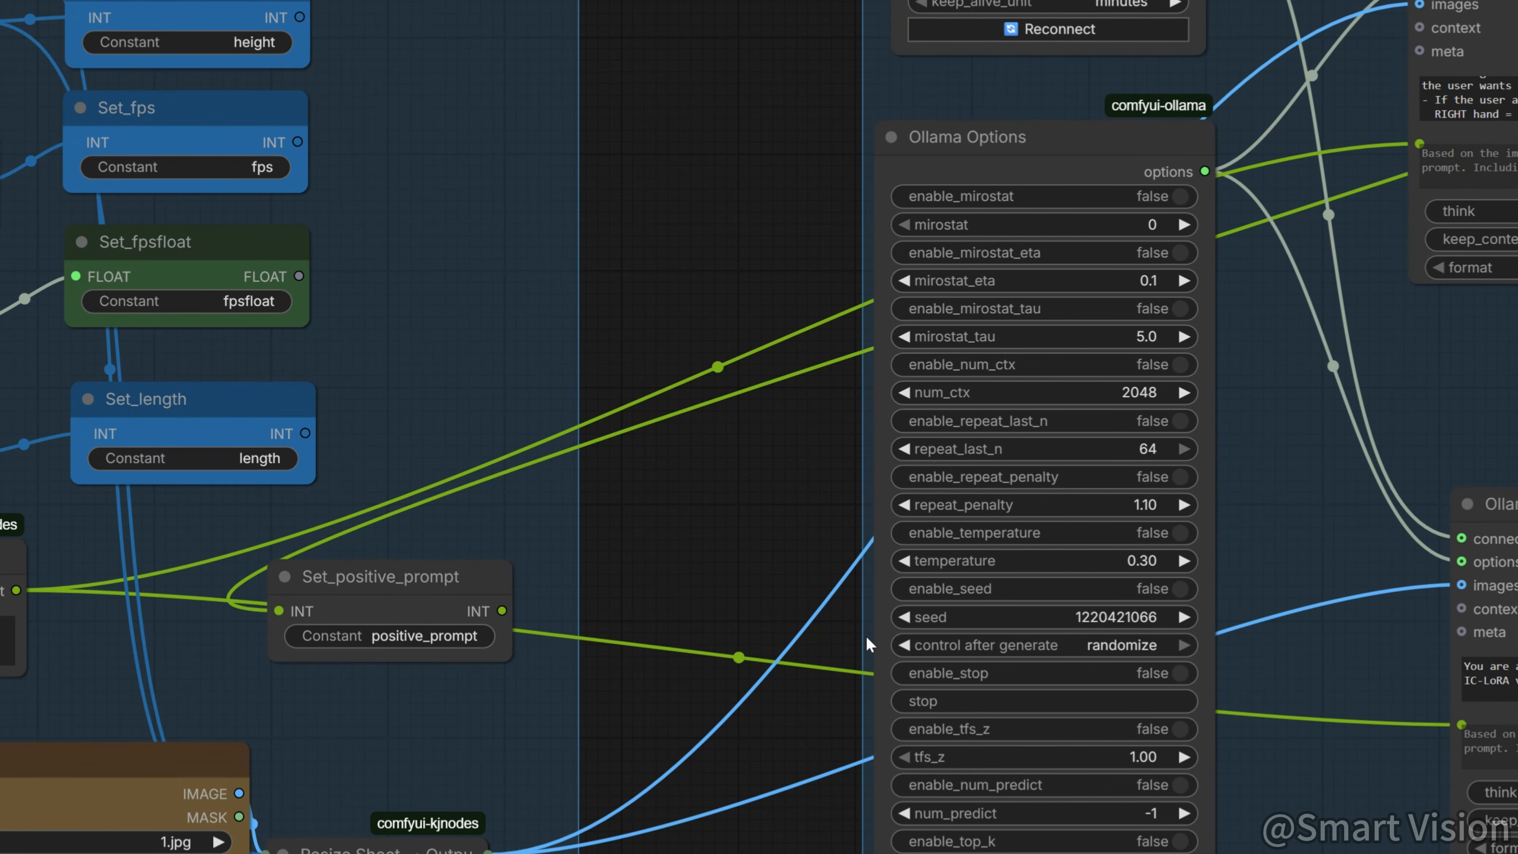